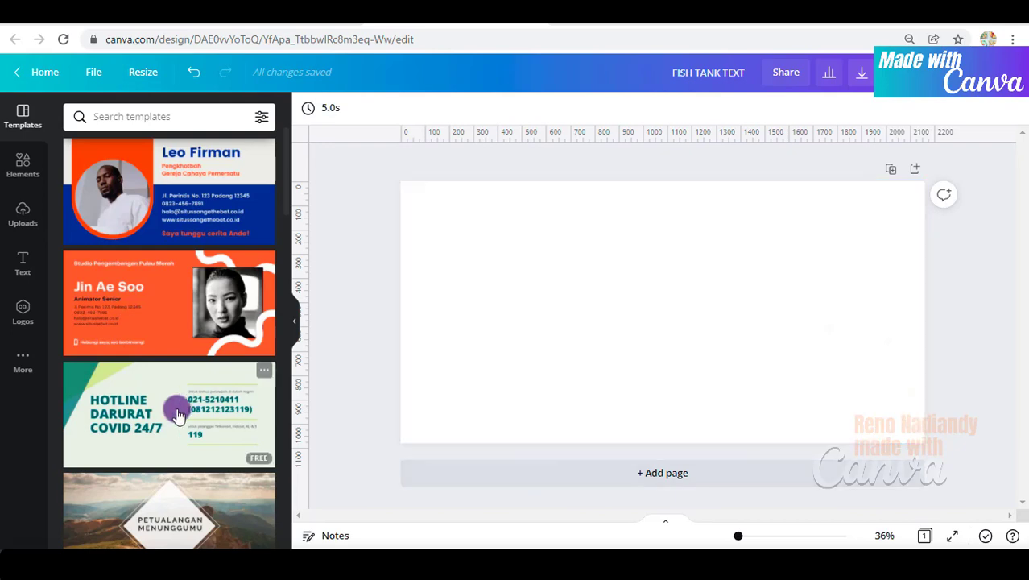
Add a heading reading FISH TANK TEXT with one word per line and left-align it
click(23, 261)
click(190, 195)
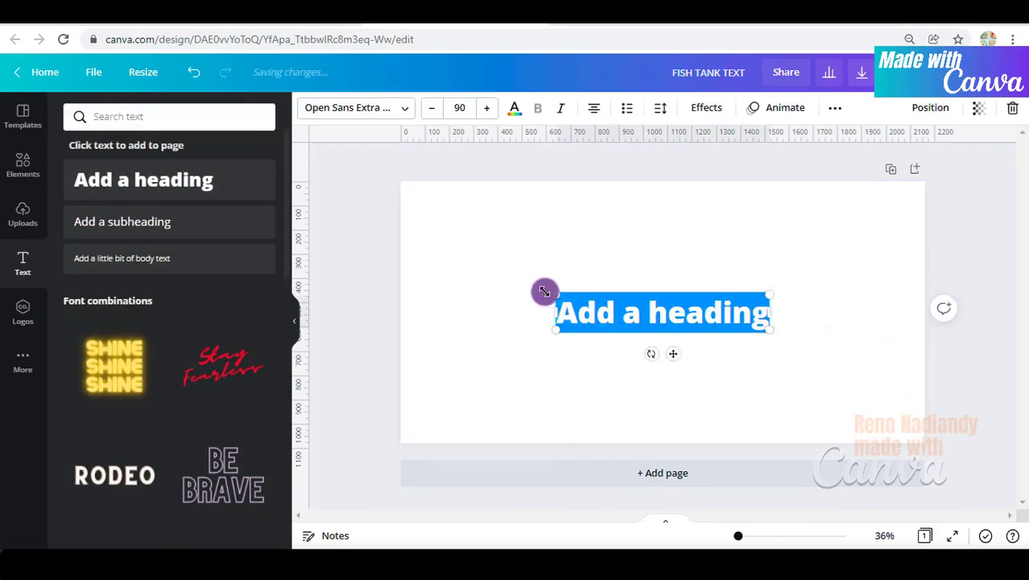
text(FISH TANK TEXT)
key(BackSpace)
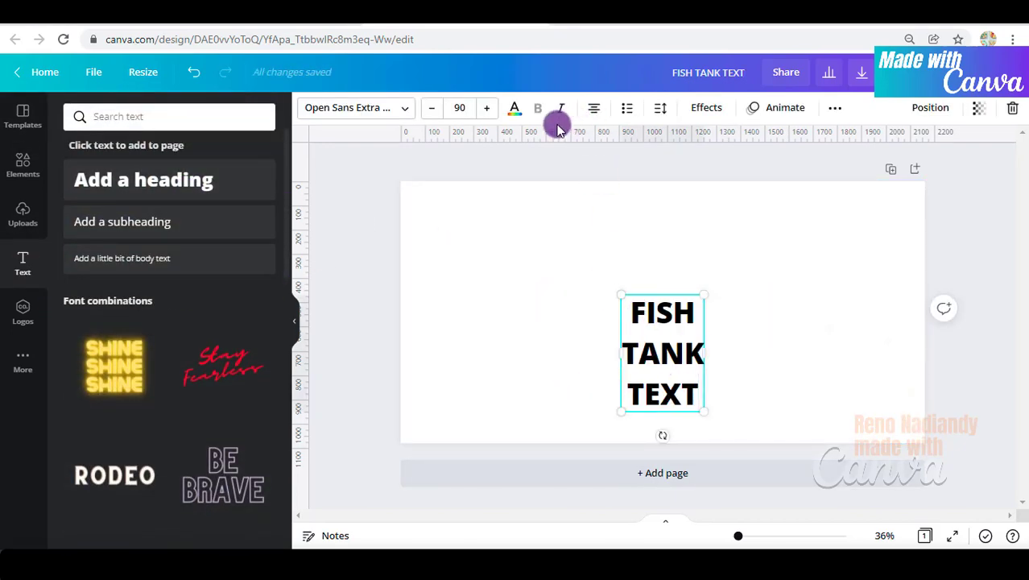
click(591, 109)
key(ctrl+a)
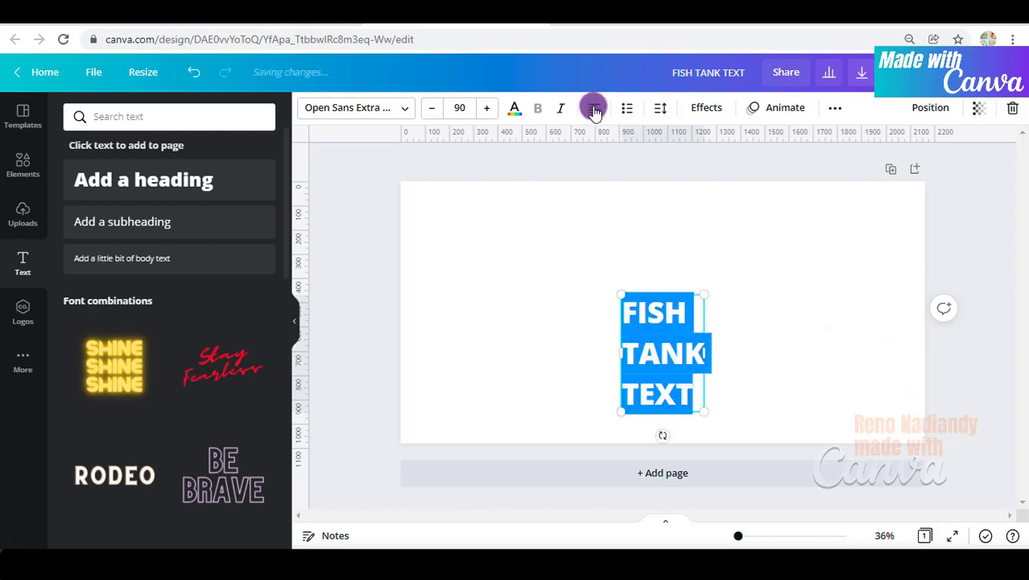
Set the heading's font to TT Milks Casual Pie Base and tighten its line spacing
click(404, 108)
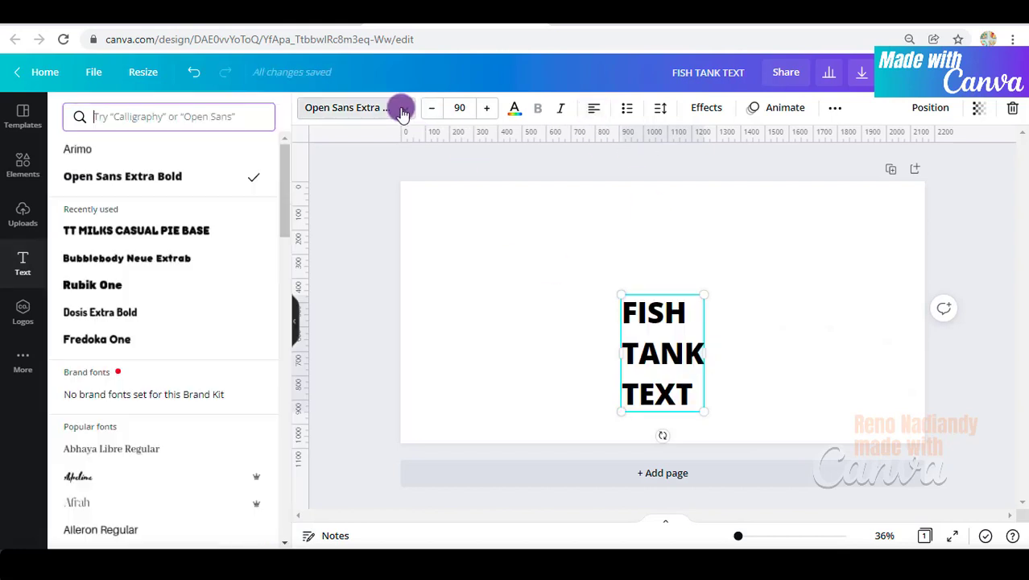
click(184, 229)
click(657, 110)
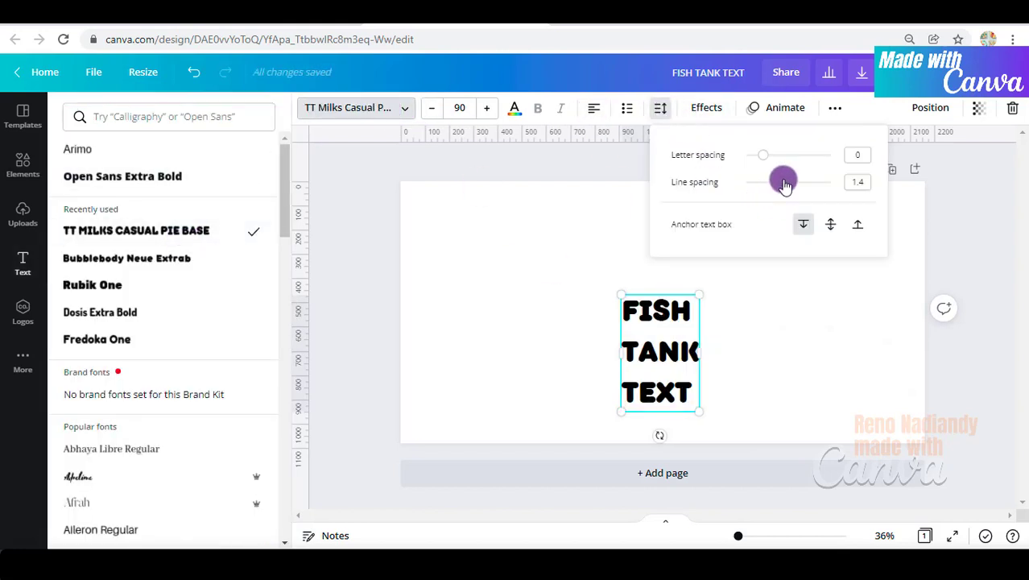
drag(785, 184, 760, 179)
Enlarge the heading to font size 245 so it fills the page height, and set its line spacing to 0.8
drag(621, 295, 474, 226)
drag(701, 382, 720, 439)
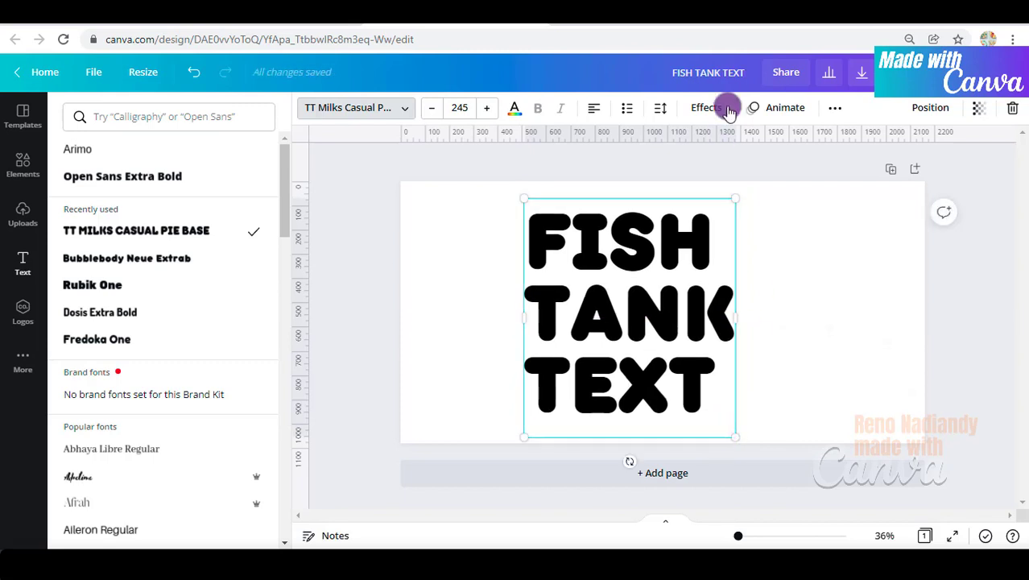
click(662, 112)
drag(765, 182, 757, 182)
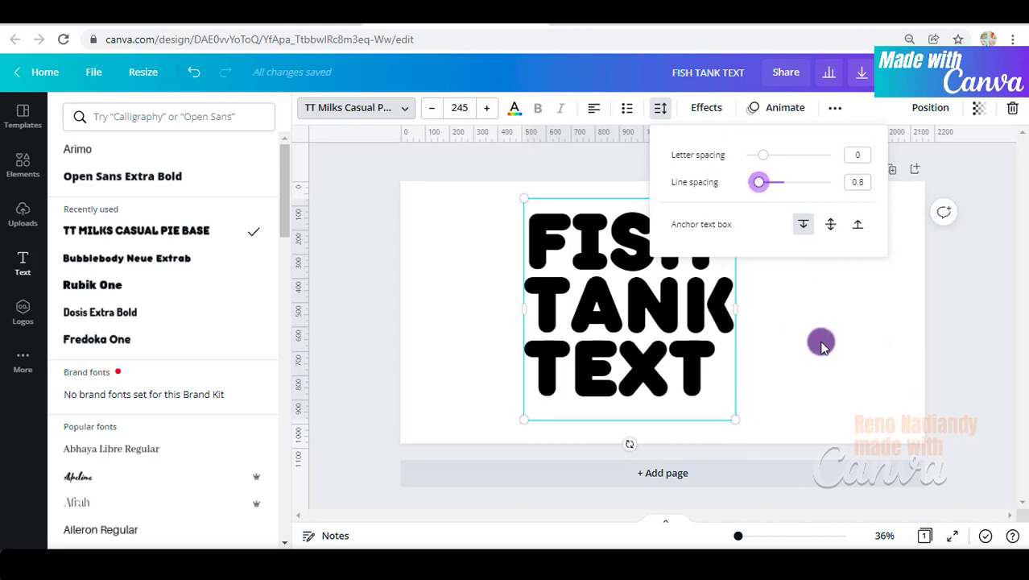
click(819, 341)
Color the page background yellow and the heading text white
click(849, 341)
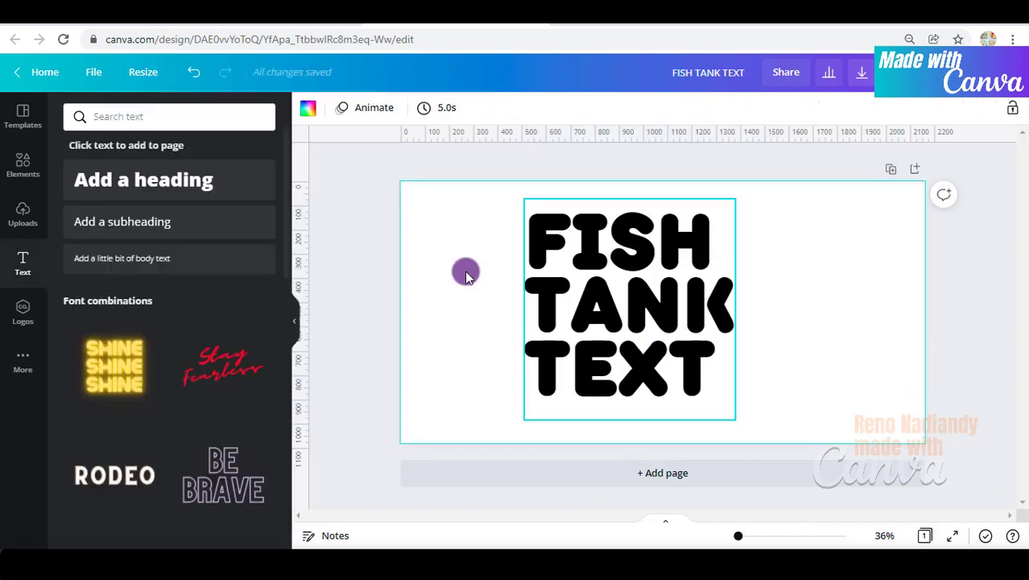
click(308, 107)
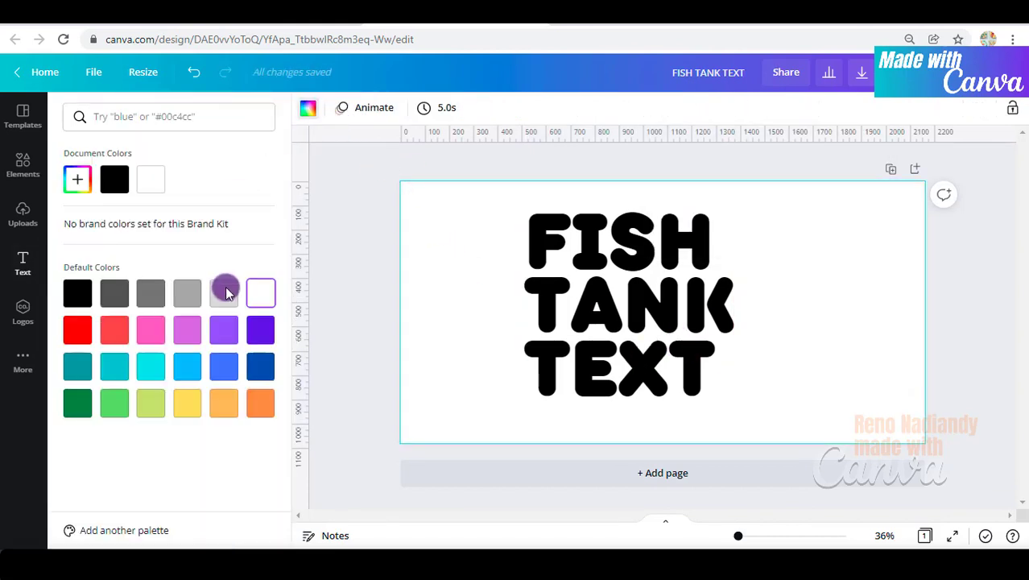
click(181, 412)
click(620, 253)
click(515, 107)
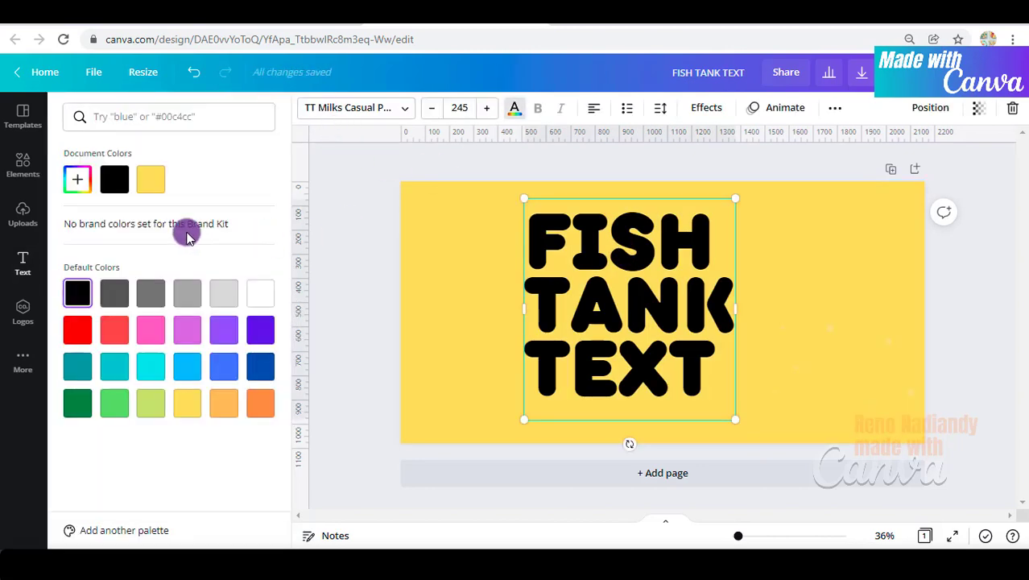
click(255, 295)
Search the elements for "shape", add the square, and stretch it as a white block covering the page area left of the heading
click(23, 165)
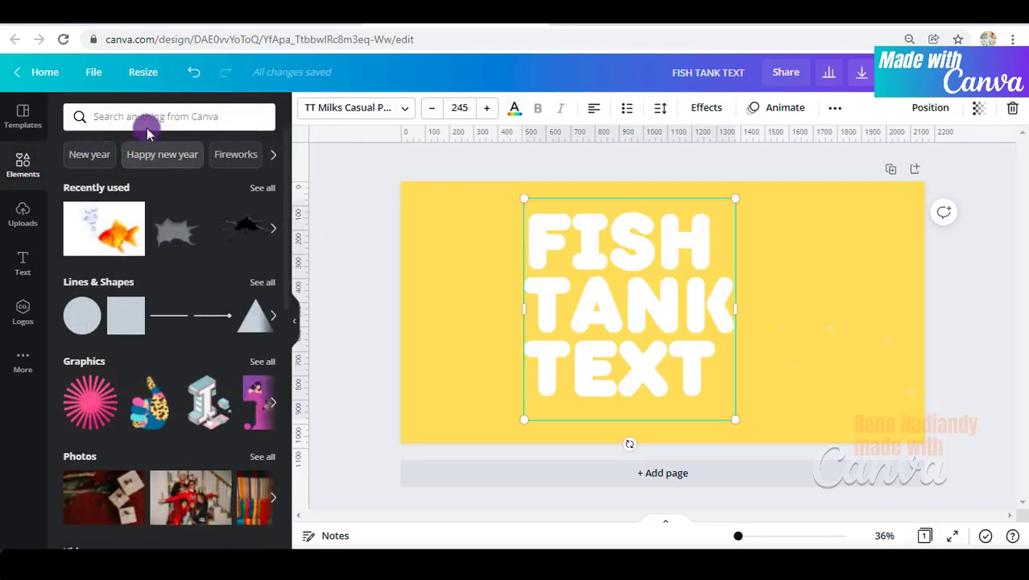
click(145, 112)
text(shape)
key(Return)
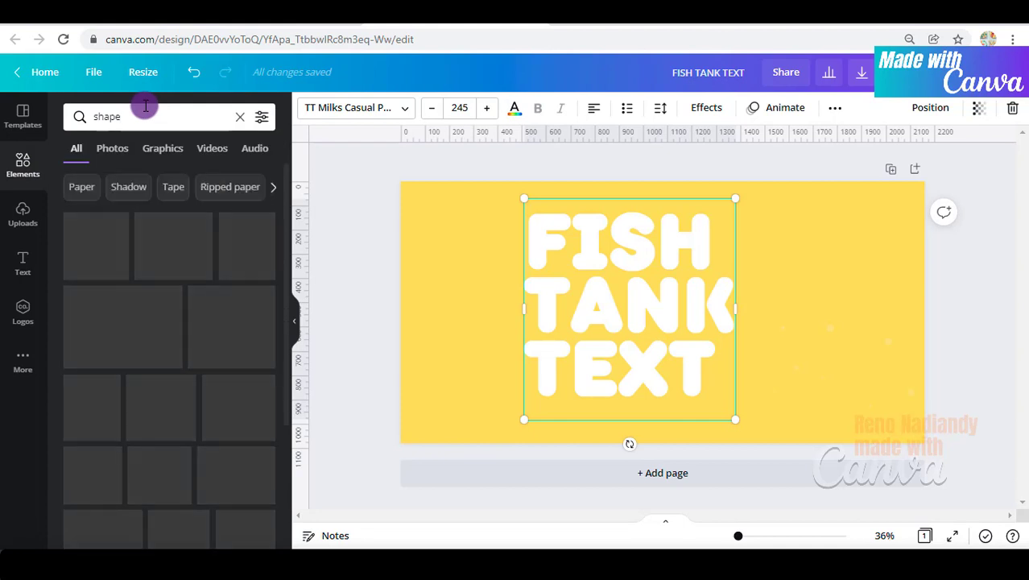
drag(168, 231, 444, 228)
drag(448, 325, 443, 454)
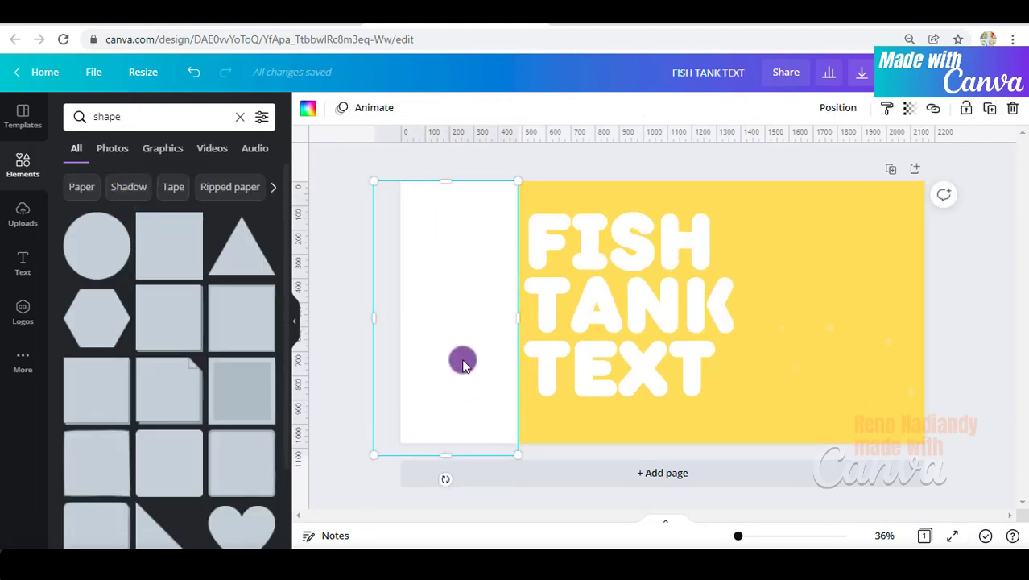
Duplicate the white block and place the copy over the page area right of the heading
right_click(464, 355)
click(493, 260)
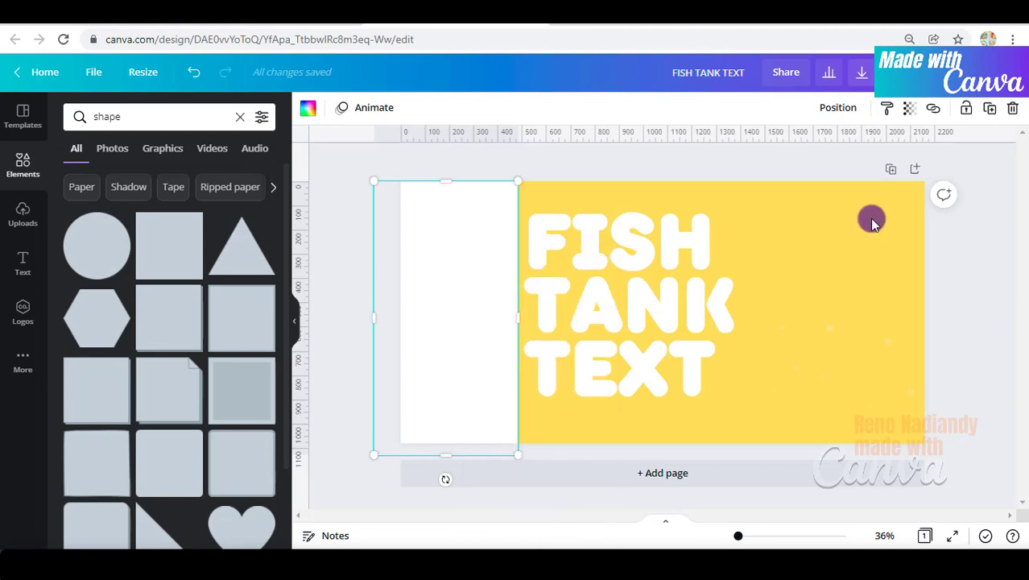
right_click(871, 227)
click(891, 260)
drag(474, 320, 942, 314)
Paste another white block and reshape it into a horizontal strip spanning the heading's width
right_click(838, 282)
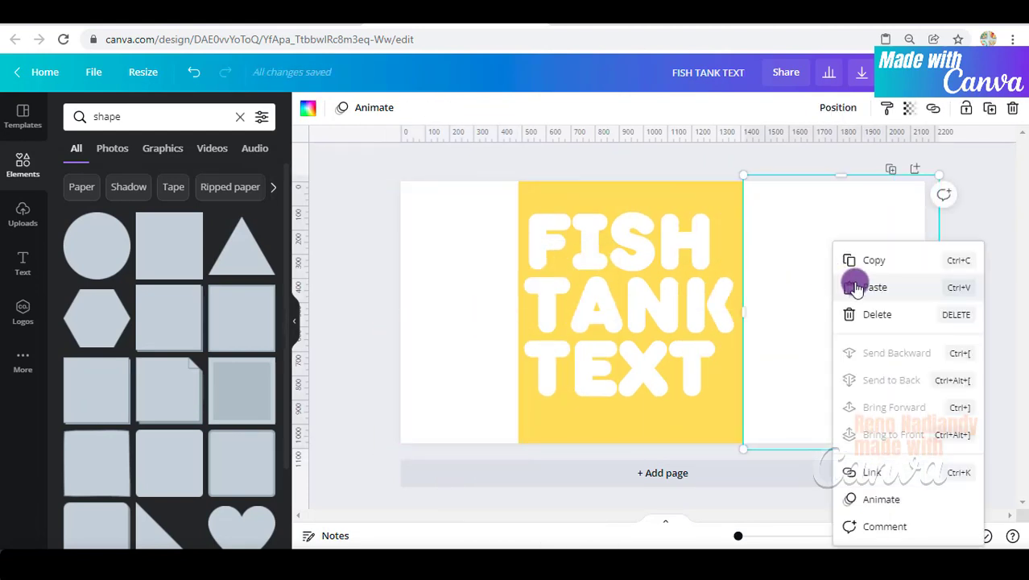
click(854, 287)
drag(475, 318, 588, 312)
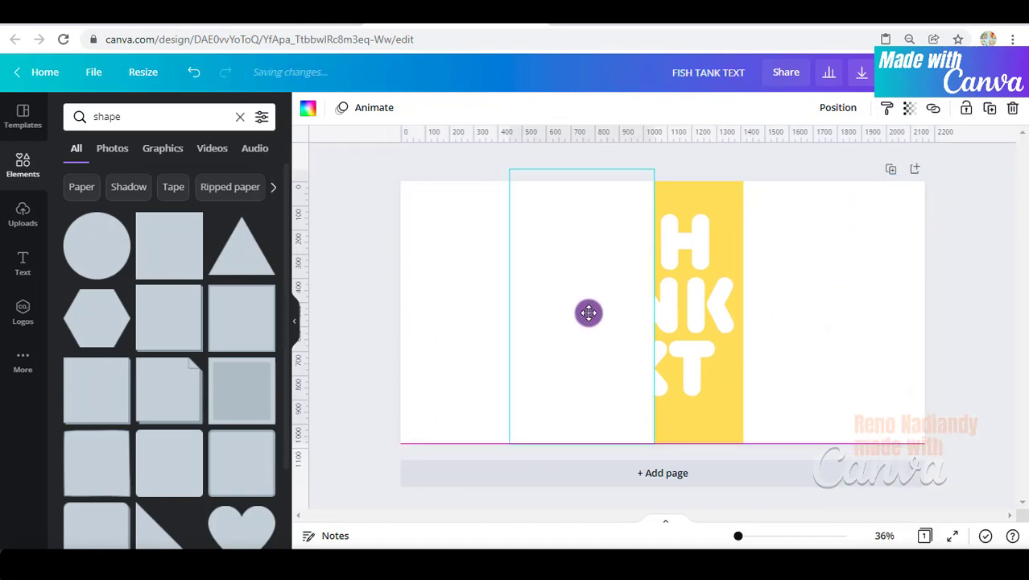
drag(654, 306, 770, 306)
mouse_move(639, 435)
mouse_down()
mouse_move(646, 200)
mouse_move(654, 455)
mouse_move(668, 428)
mouse_move(636, 449)
mouse_up()
Duplicate the white strip so that one covers the page area above the heading and one the area below it
right_click(655, 201)
click(681, 211)
right_click(682, 211)
click(719, 255)
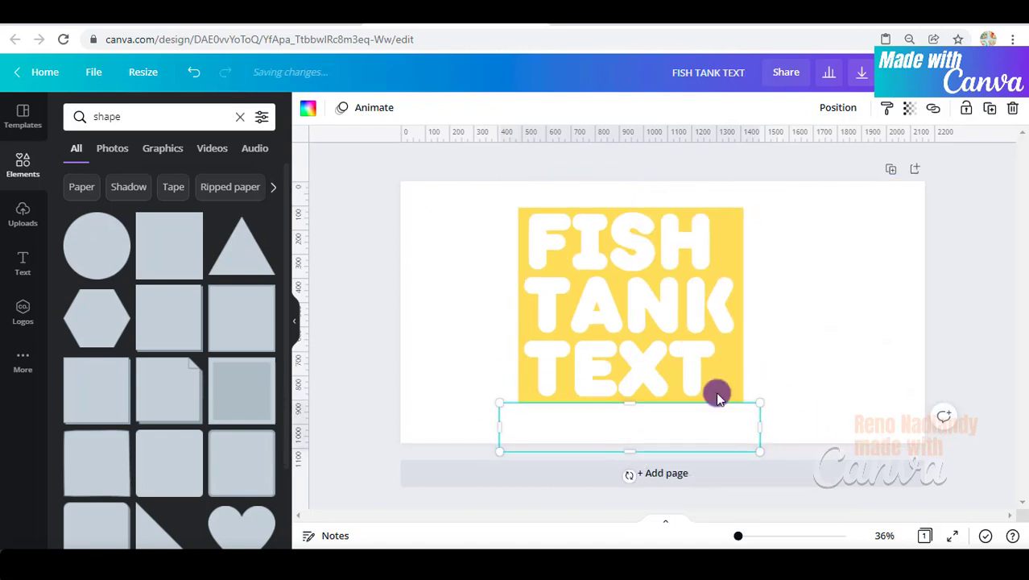
Download the design as a PNG and add a second page
click(862, 74)
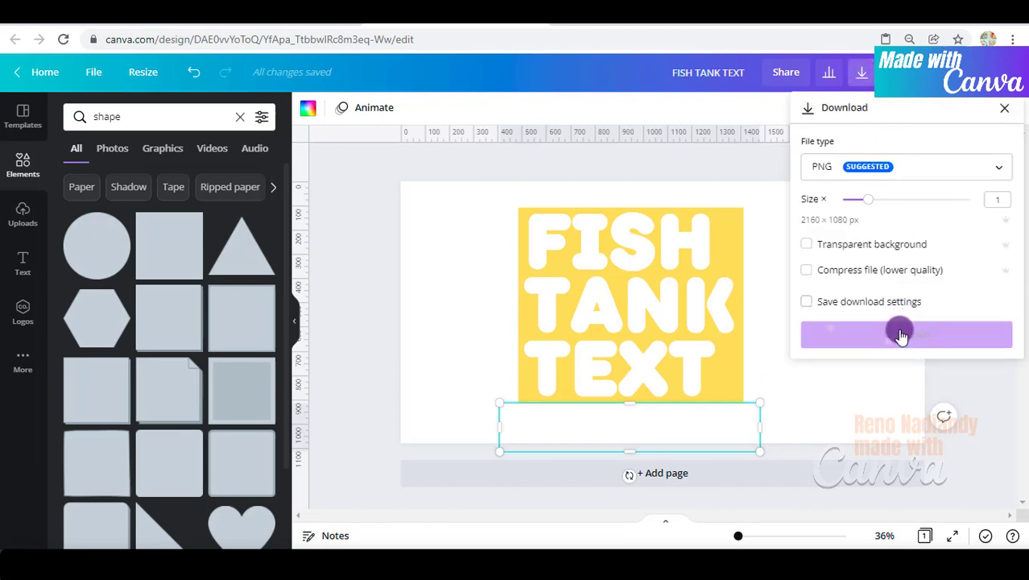
click(904, 332)
click(612, 483)
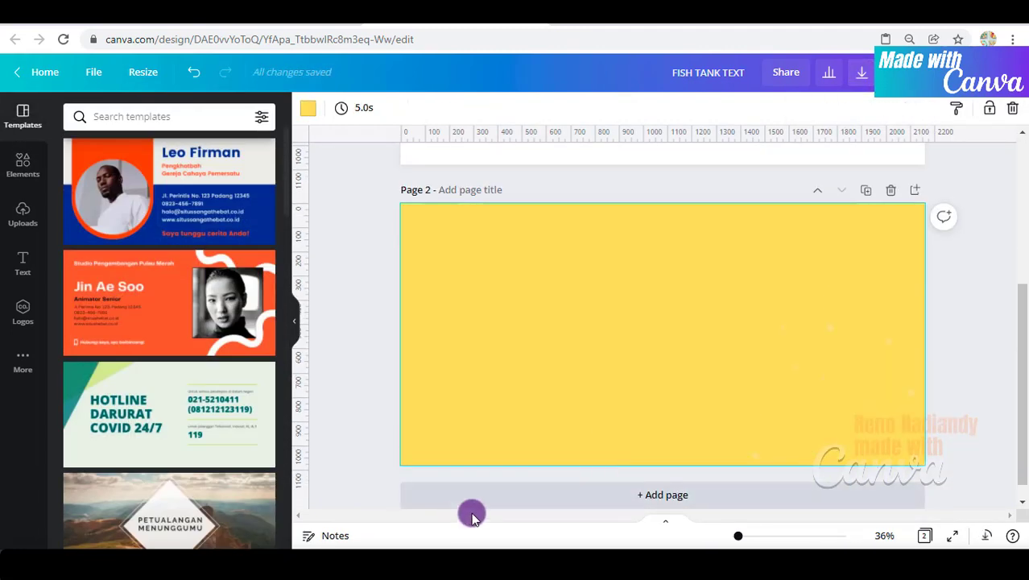
Set the second page's background to light gray and place the downloaded FISH TANK TEXT (1).png on it
click(307, 109)
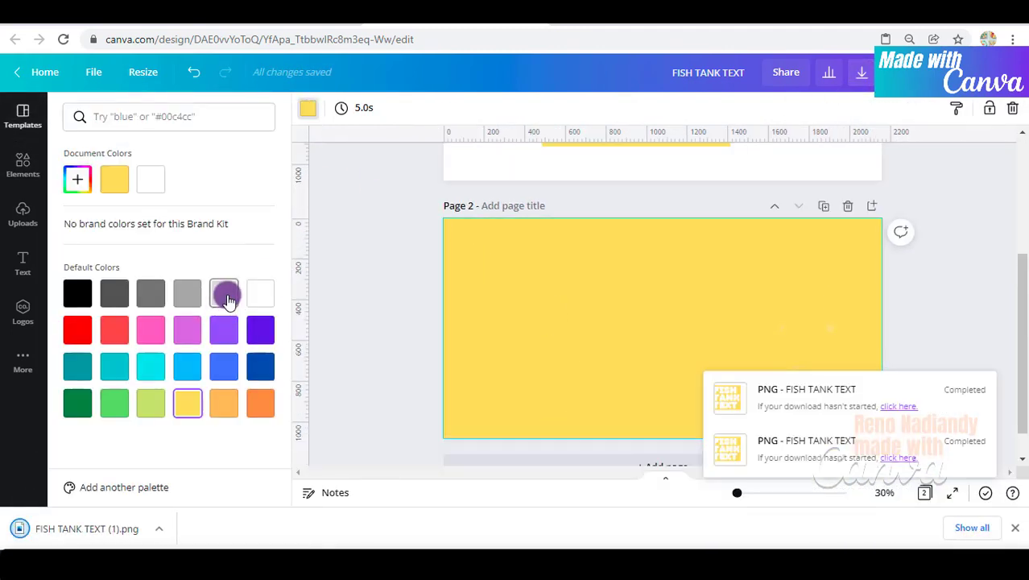
click(224, 293)
drag(90, 530, 698, 298)
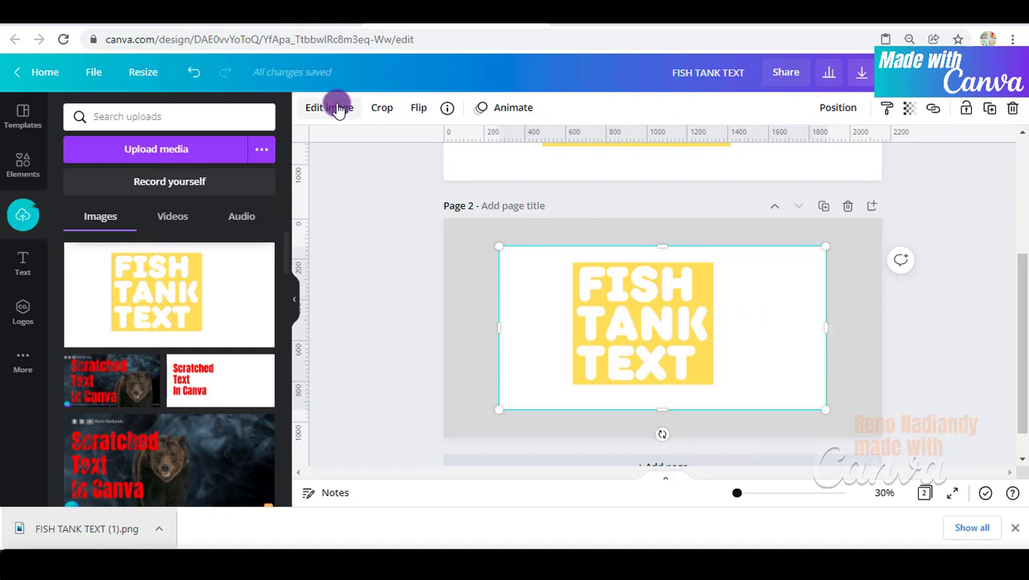
Remove the white background and lettering from the placed image with Background Remover
click(335, 107)
click(96, 228)
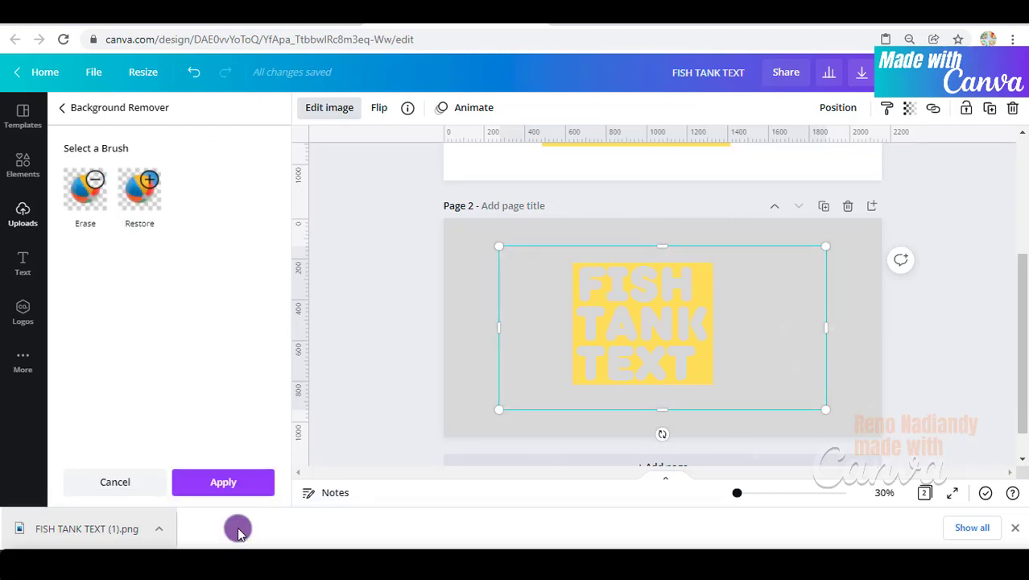
click(243, 481)
Crop the image closely around the yellow block and enlarge it to nearly the full page height
drag(499, 327, 567, 327)
drag(826, 327, 721, 341)
drag(642, 409, 650, 389)
drag(644, 247, 646, 258)
drag(563, 389, 522, 427)
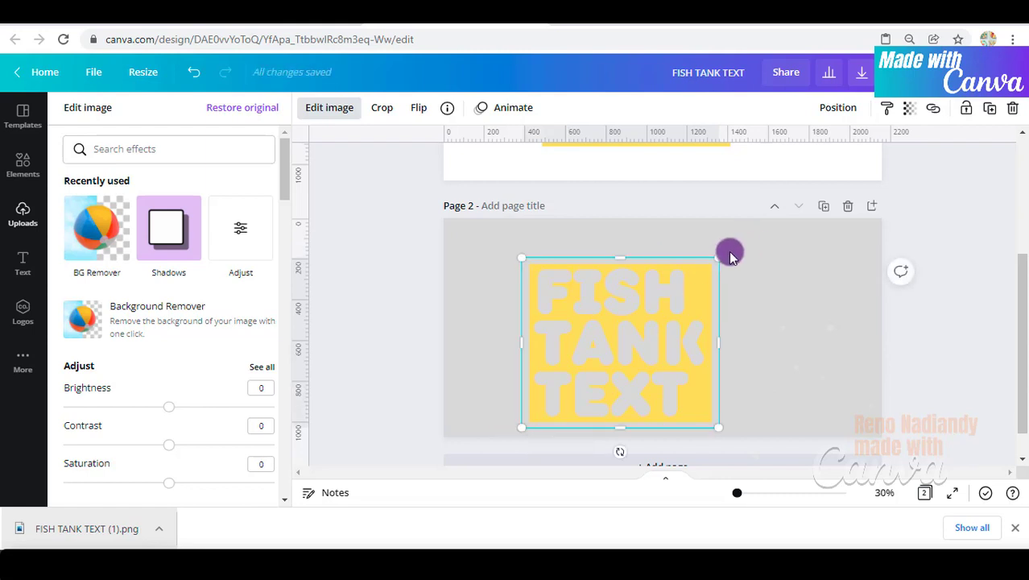
drag(729, 256, 758, 239)
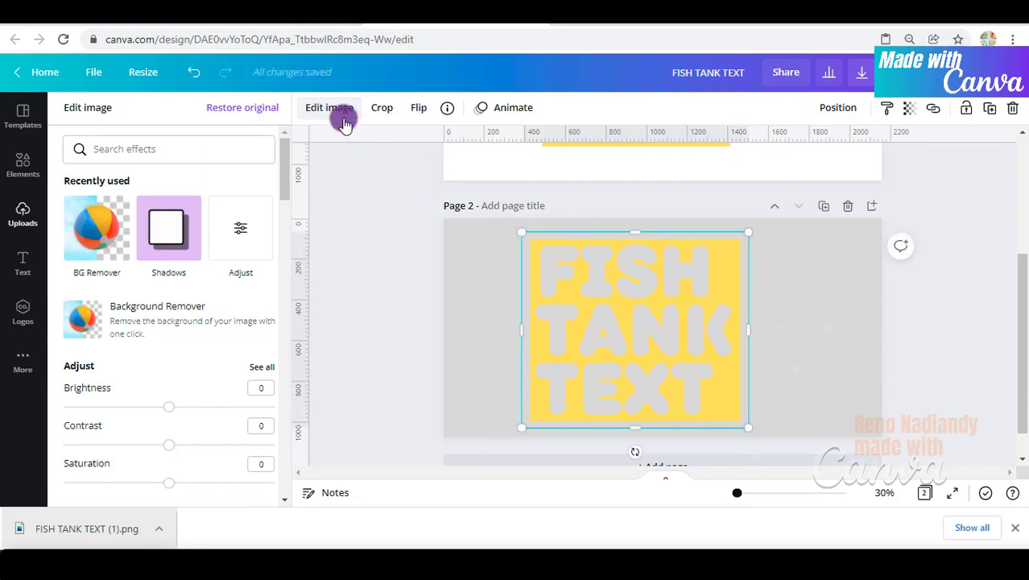
Apply a dark gray Glow shadow to the yellow cutout with size 8 and blur 10
click(243, 229)
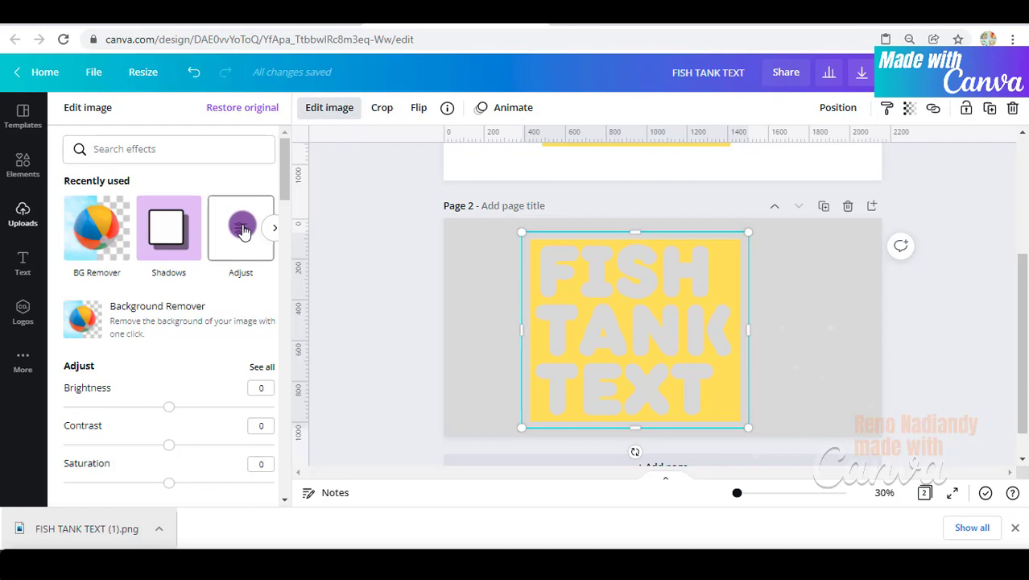
click(163, 226)
click(177, 180)
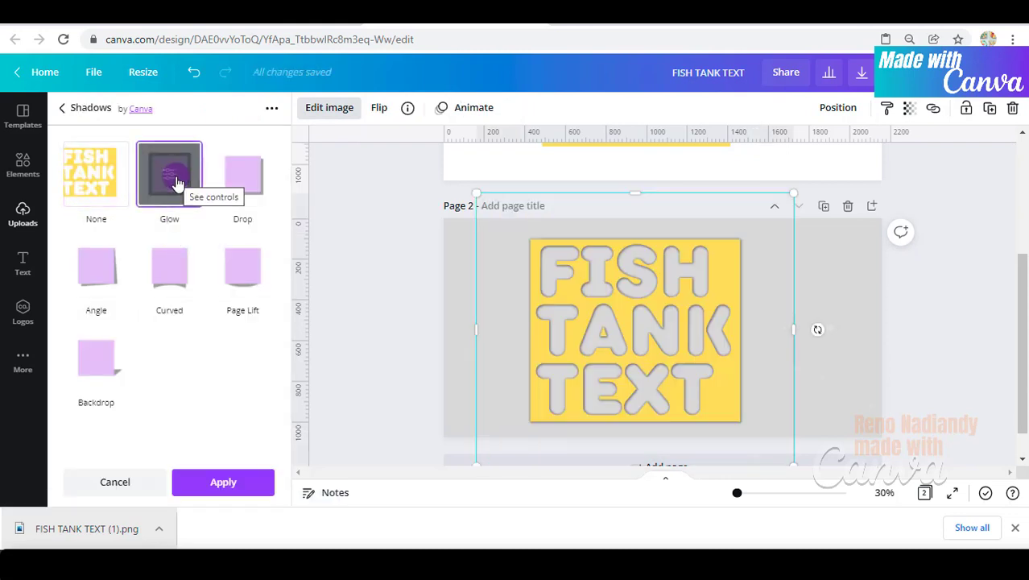
click(177, 180)
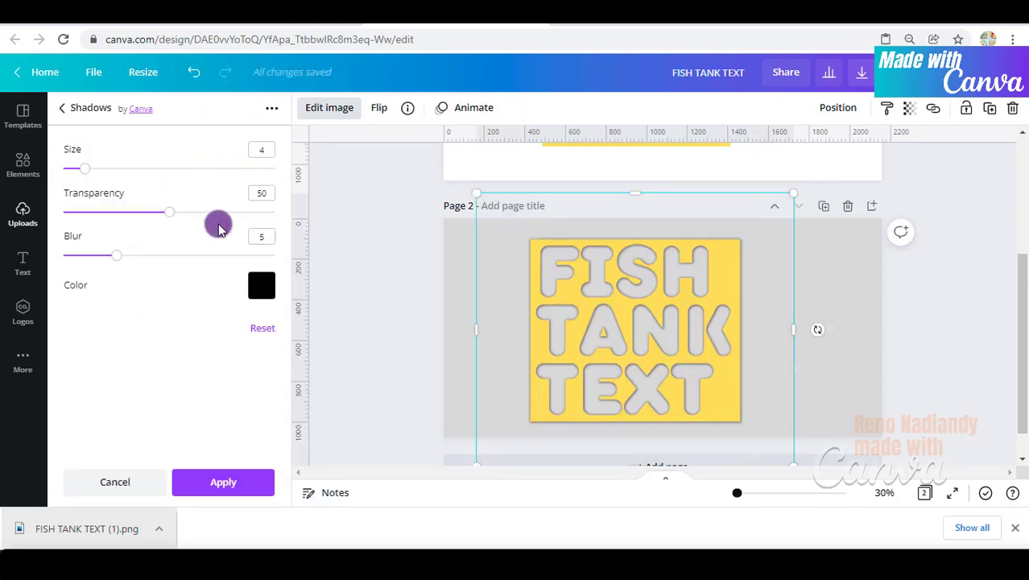
drag(95, 173, 105, 178)
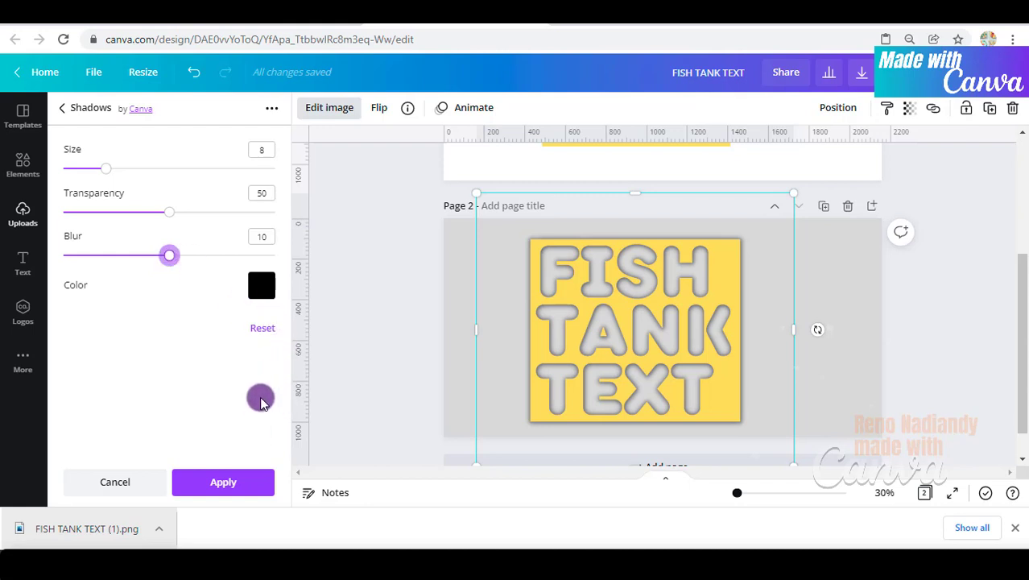
click(260, 289)
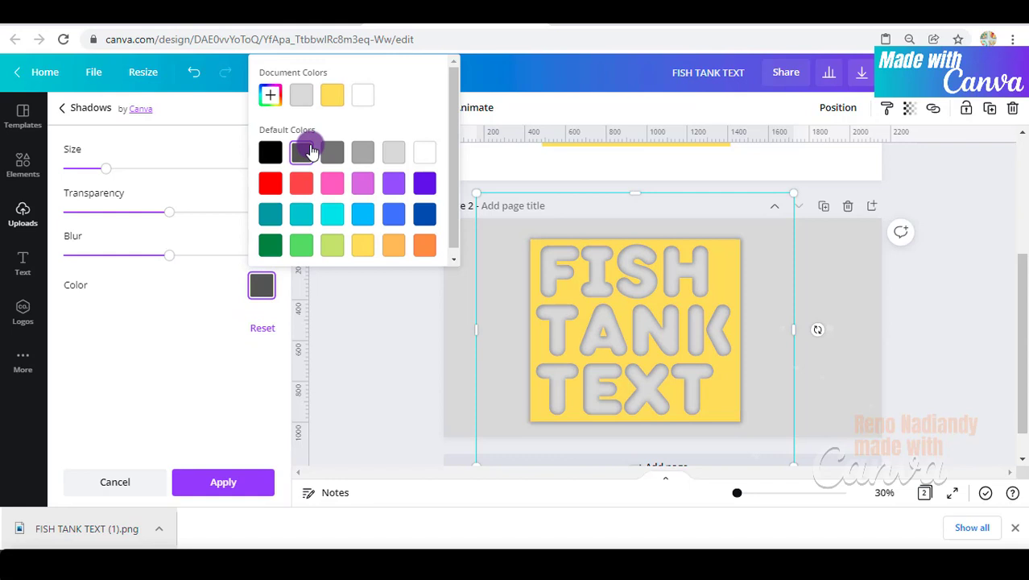
click(237, 486)
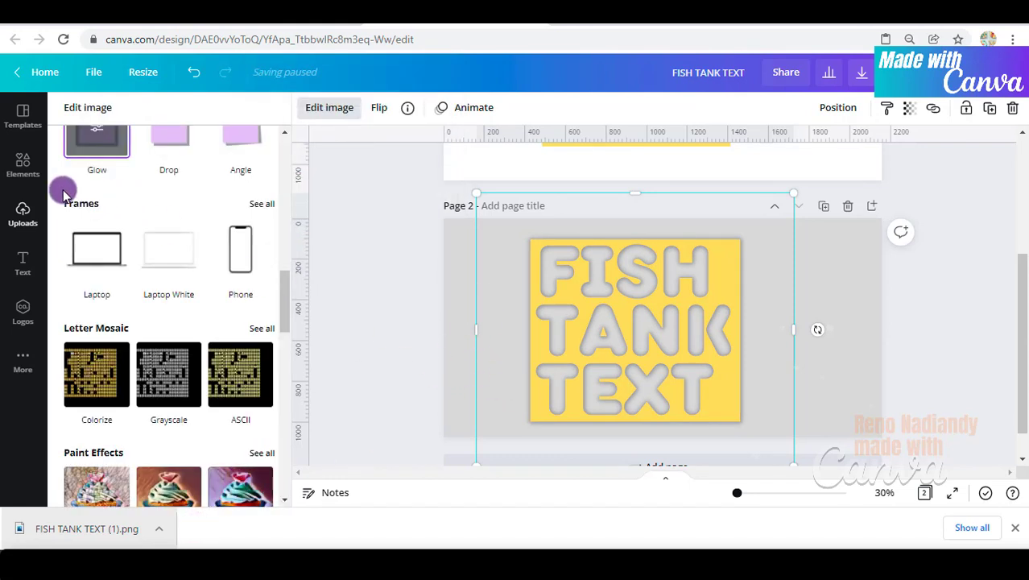
Search the elements for "water" and limit the results to photos
click(22, 165)
click(127, 117)
text(w)
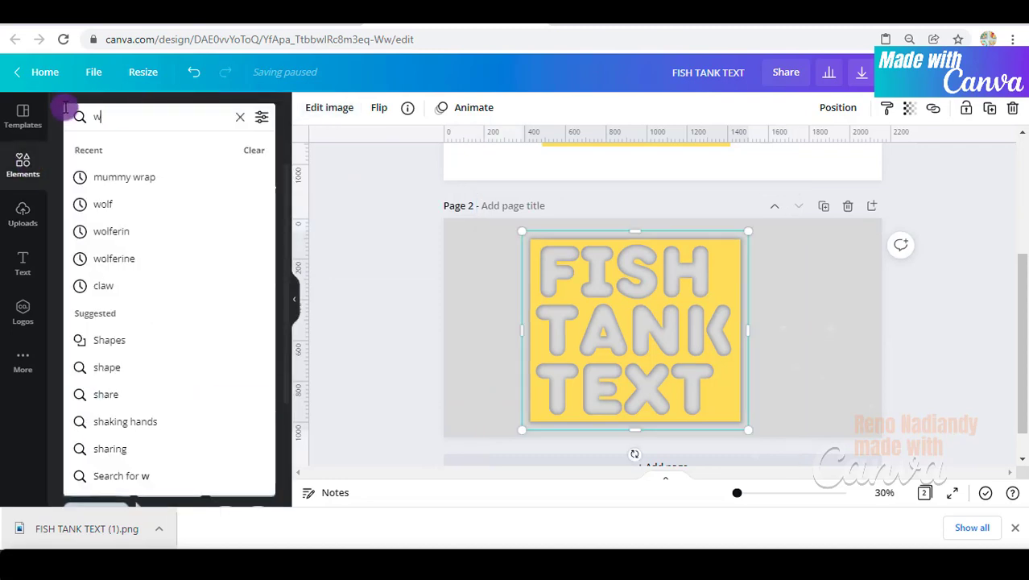
text(ater)
key(Return)
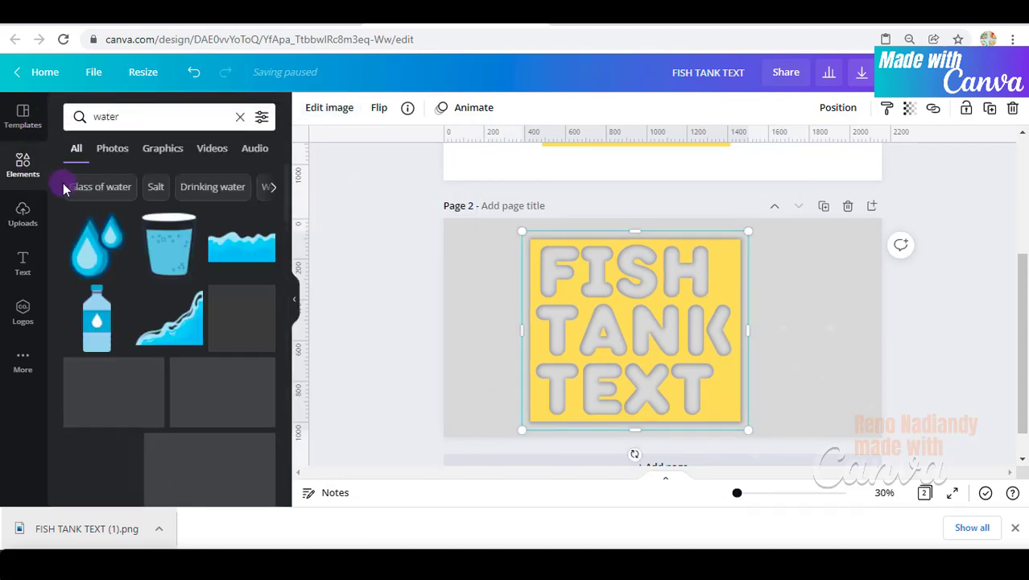
scroll(93, 241, down, 2)
click(112, 148)
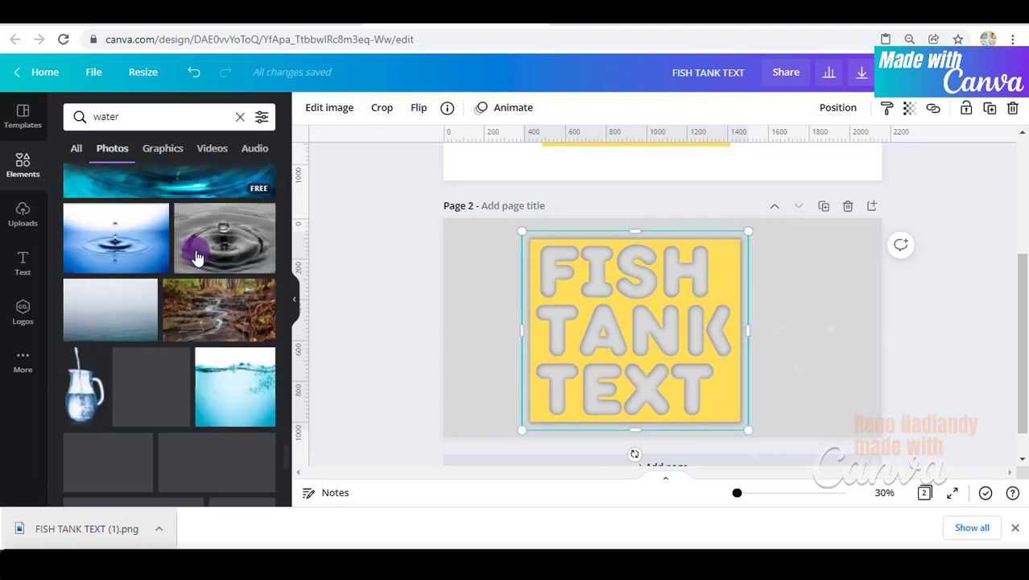
Add the turquoise water-surface photo with bubbles to page 2 and enlarge it over the cutout to about 1,138 by 1,138
scroll(195, 252, down, 1)
click(230, 368)
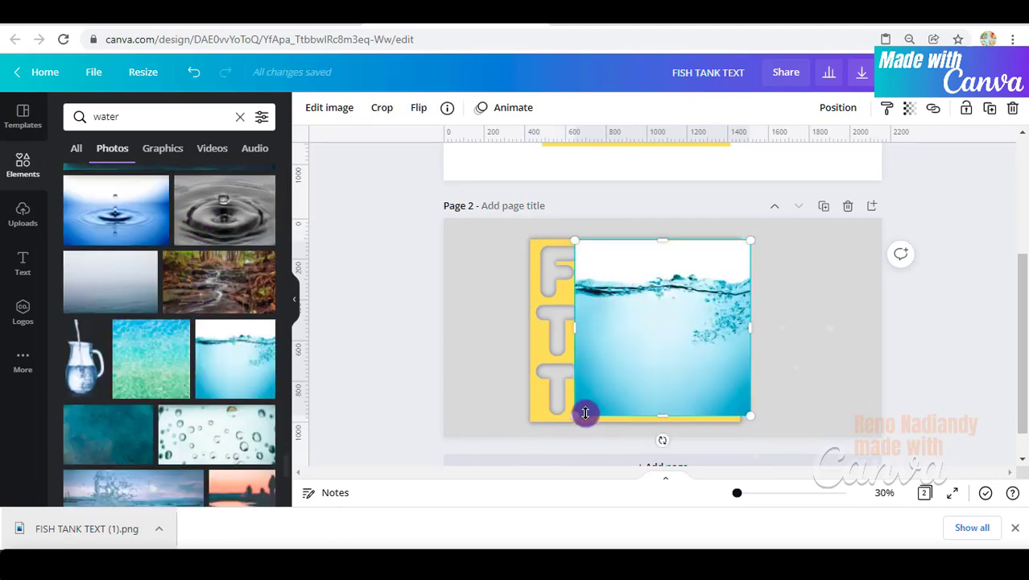
drag(583, 414, 498, 449)
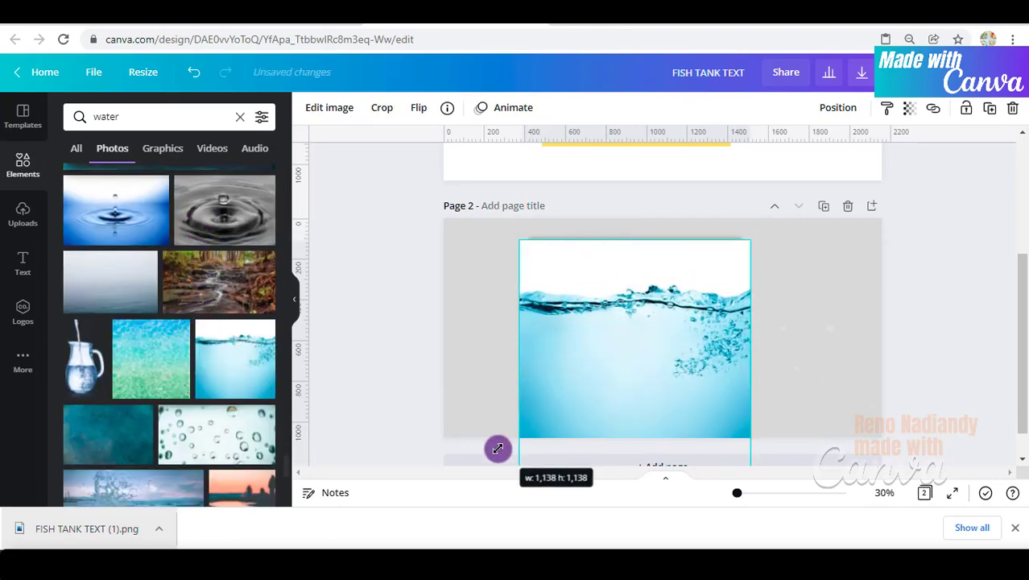
Send the water photo behind the yellow cutout and move it up so the waterline runs through the word FISH
right_click(636, 348)
click(711, 262)
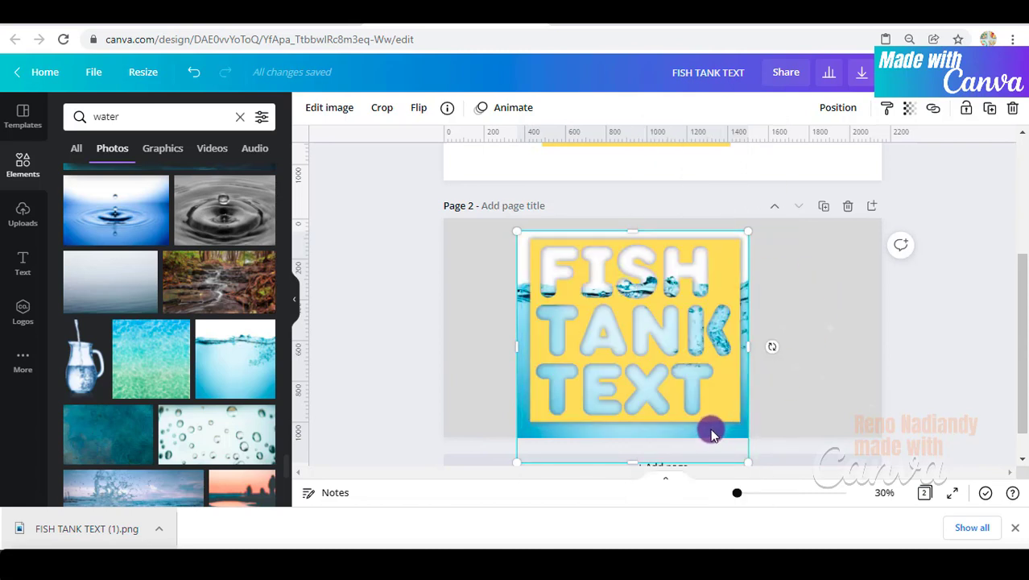
drag(711, 434, 715, 418)
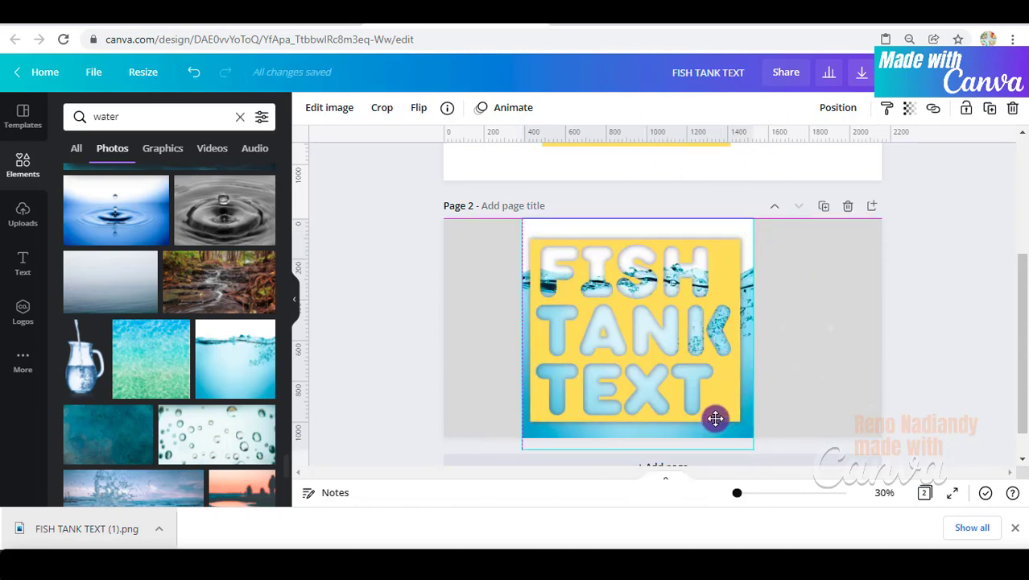
drag(716, 418, 745, 428)
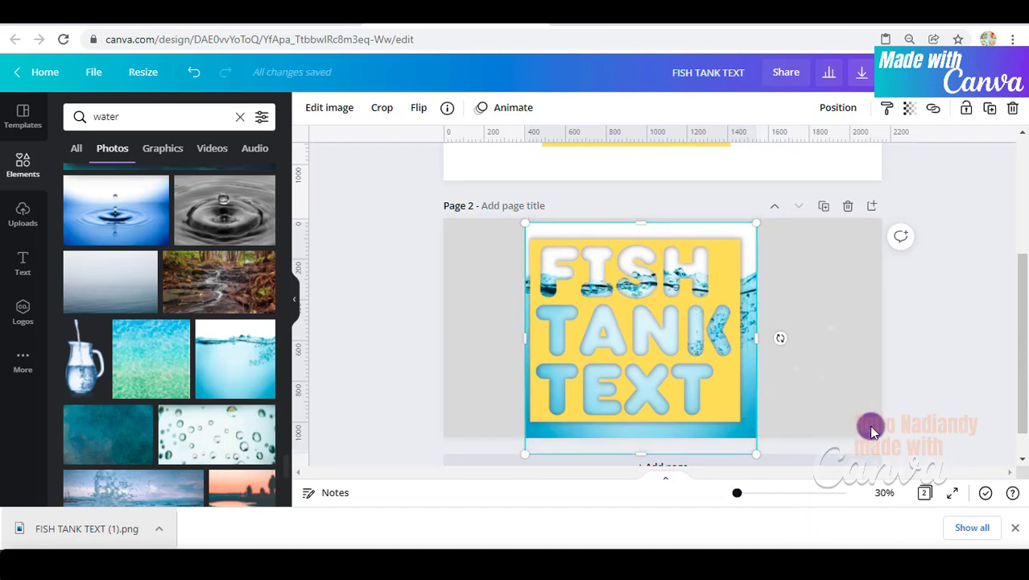
Nudge the water photo left until its right edge lines up with the yellow cutout's right edge
key(Left)
key(Left)
key(Left)
key(Left)
key(Left)
key(Left)
key(Left)
key(Left)
key(Left)
key(Left)
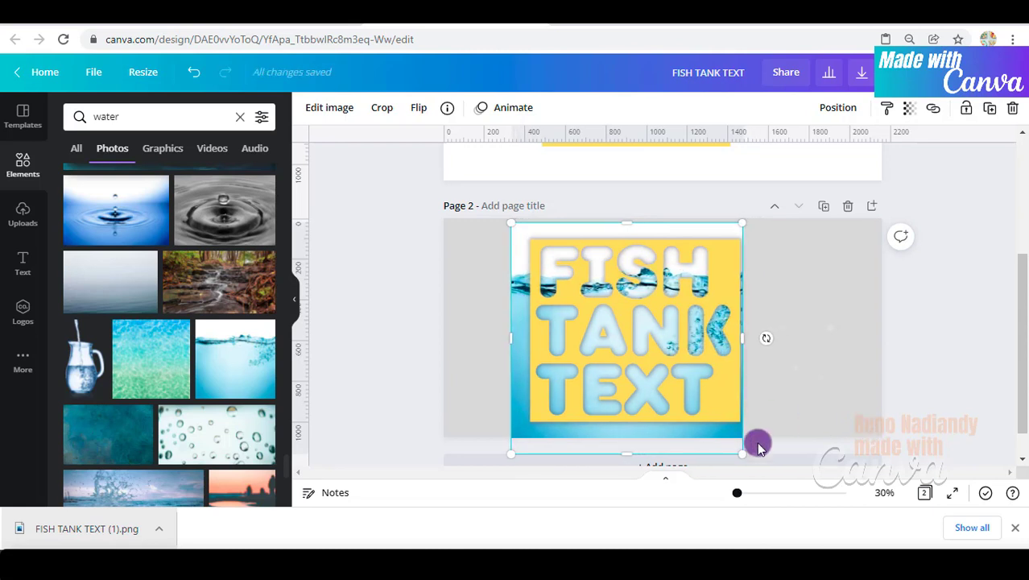
Copy the four white masking rectangles from page 1 onto page 2 and recolor them with the document's yellow
click(828, 369)
scroll(641, 274, up, 3)
click(790, 253)
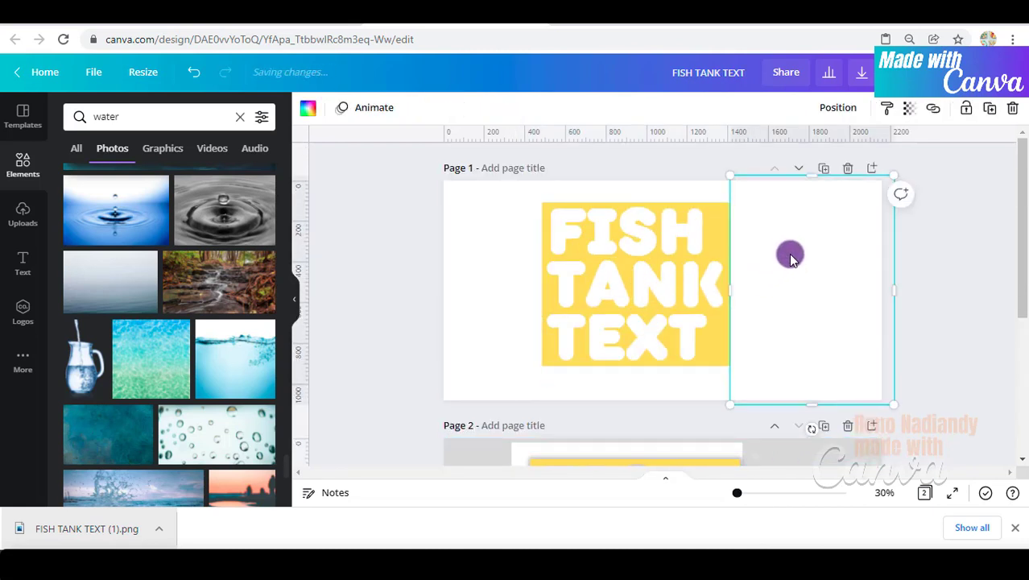
shift+click(526, 286)
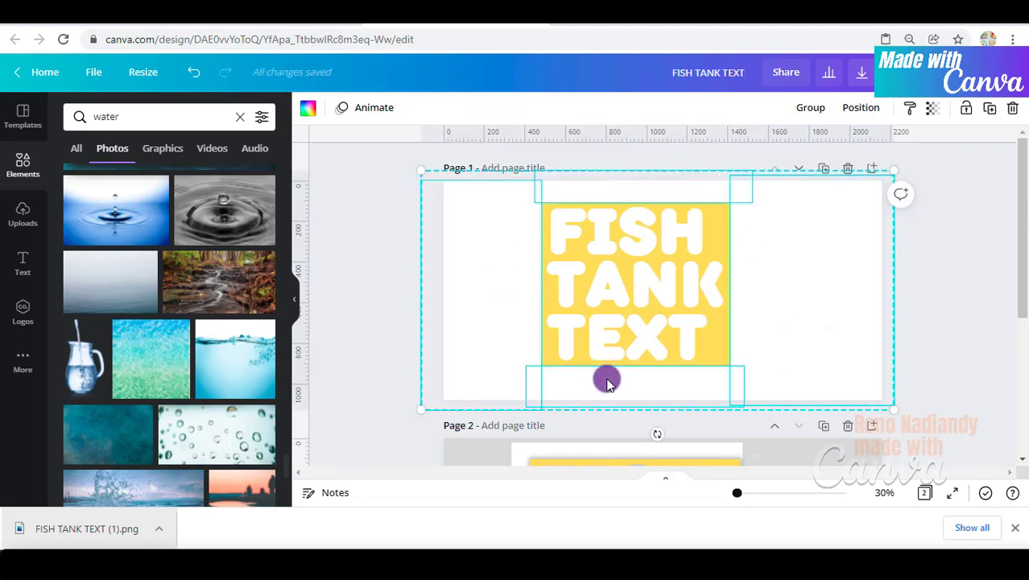
right_click(606, 377)
click(655, 235)
scroll(692, 298, down, 3)
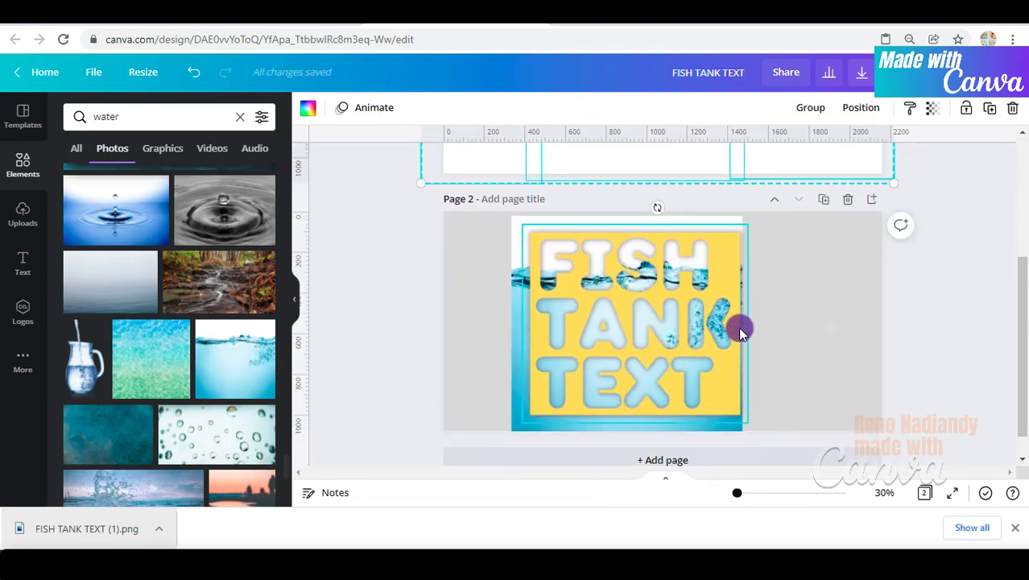
right_click(812, 310)
click(852, 299)
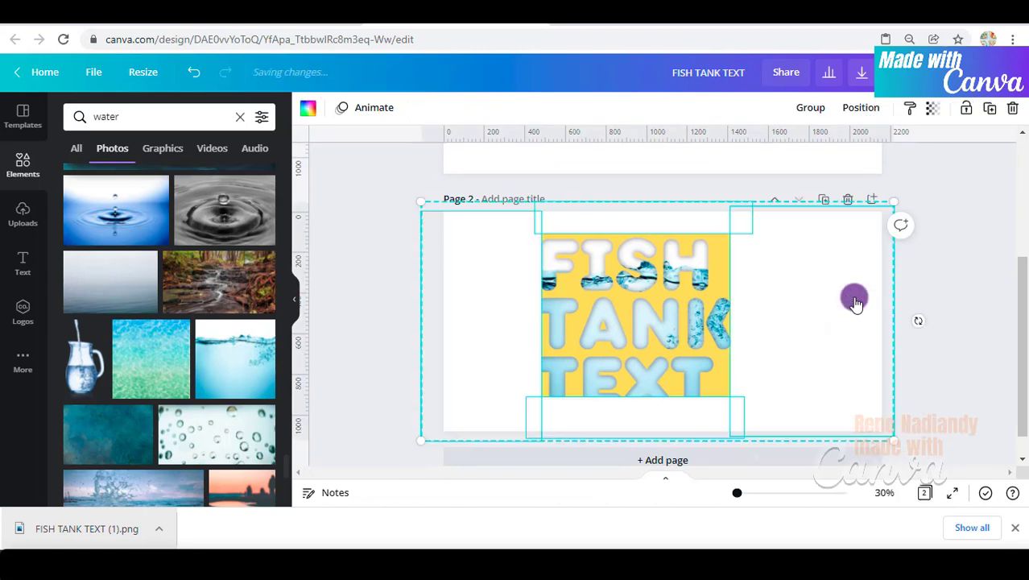
click(305, 114)
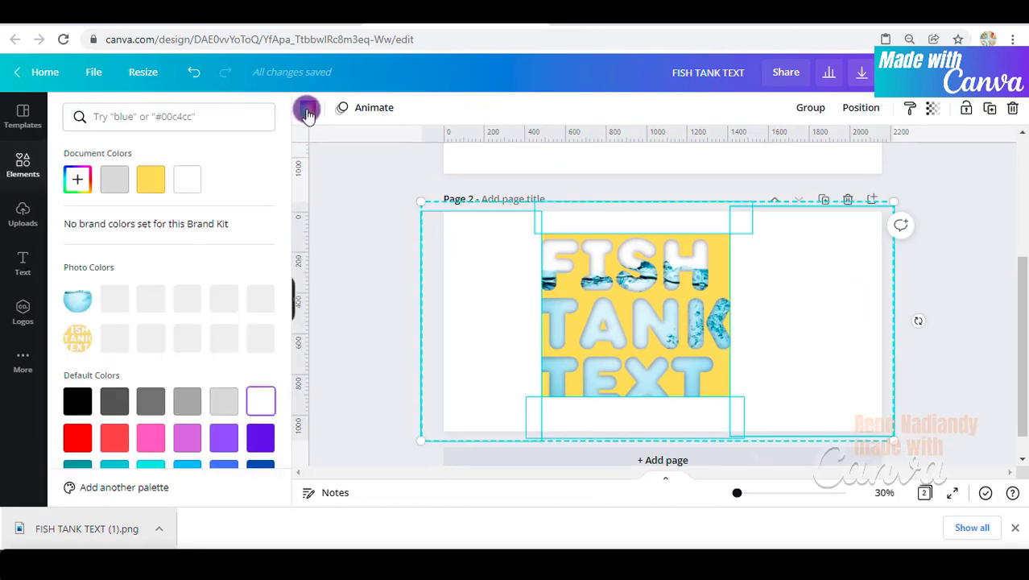
click(150, 179)
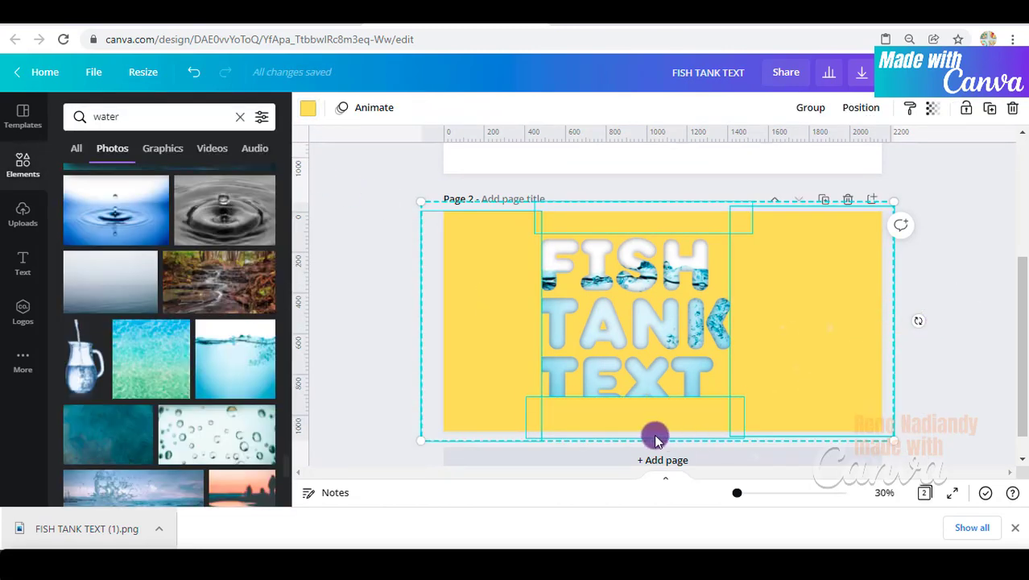
Shift and widen the yellow masking rectangles so they hide the surrounding photo edges without covering any letters
click(795, 370)
drag(794, 370, 473, 304)
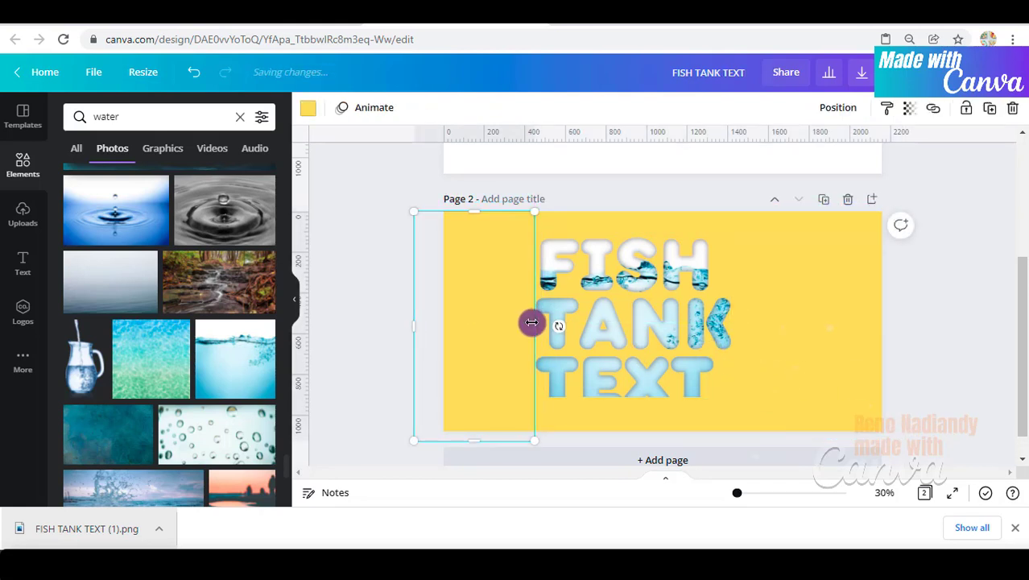
drag(597, 404, 601, 423)
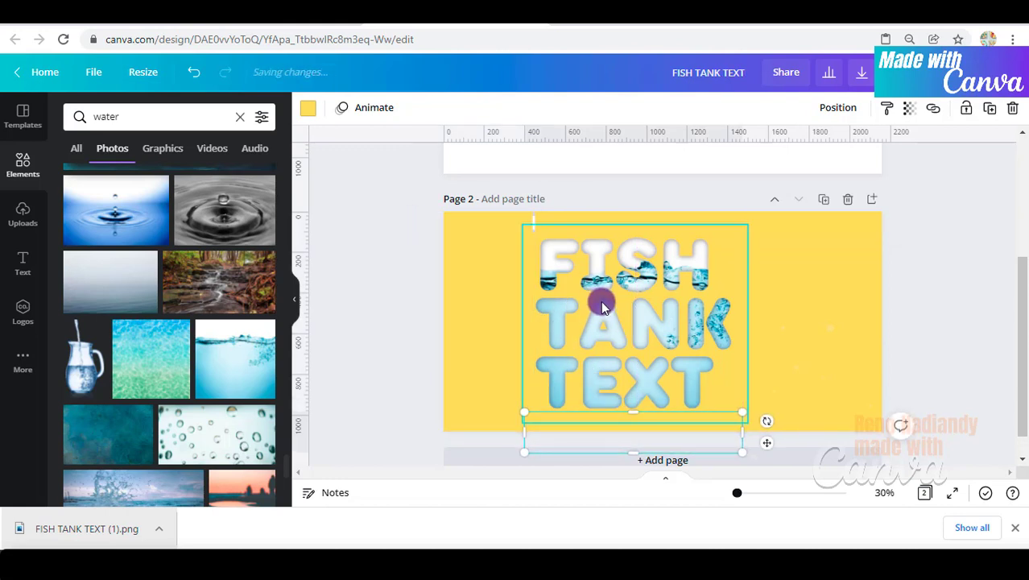
click(605, 213)
drag(532, 218, 510, 217)
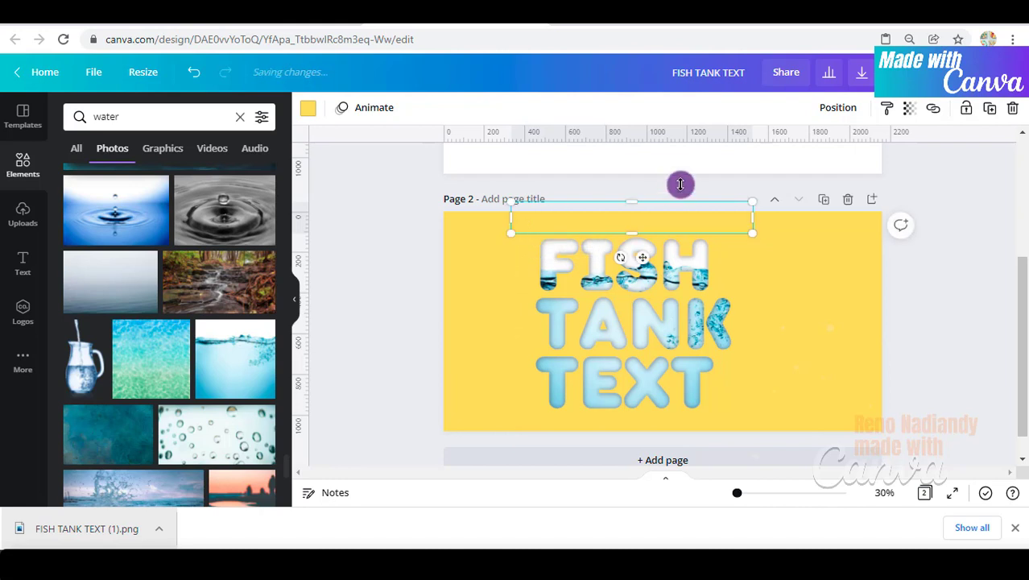
click(975, 212)
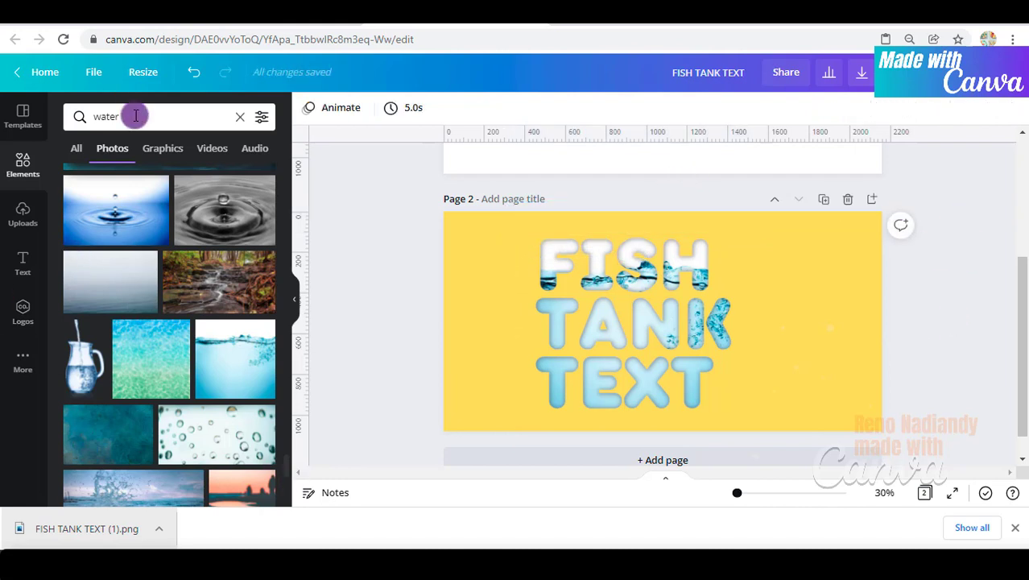
Search the photos for "golden fish" and add the goldfish with blue bubbles on a white background to page 2
click(78, 119)
text(golden fish)
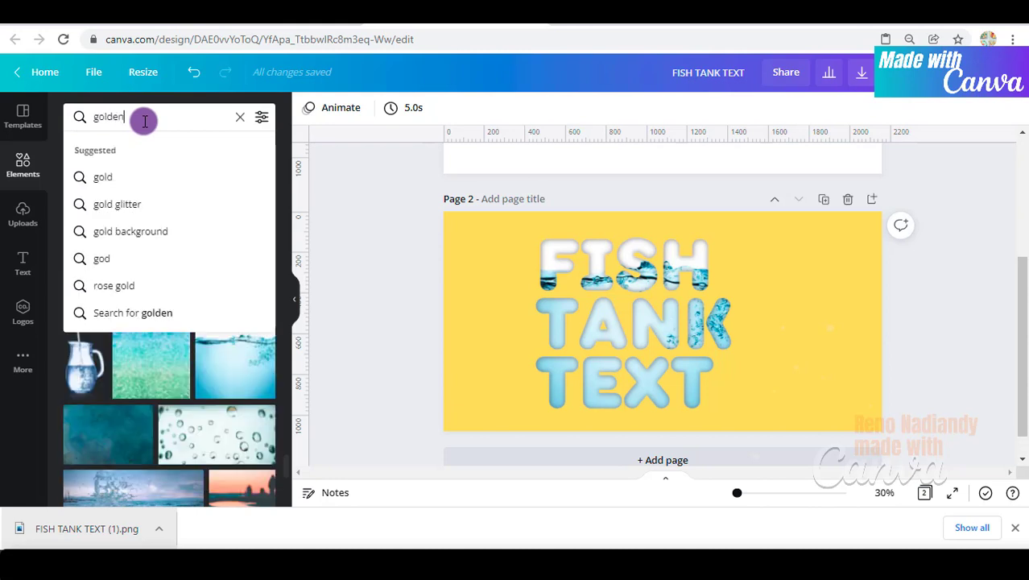
key(Return)
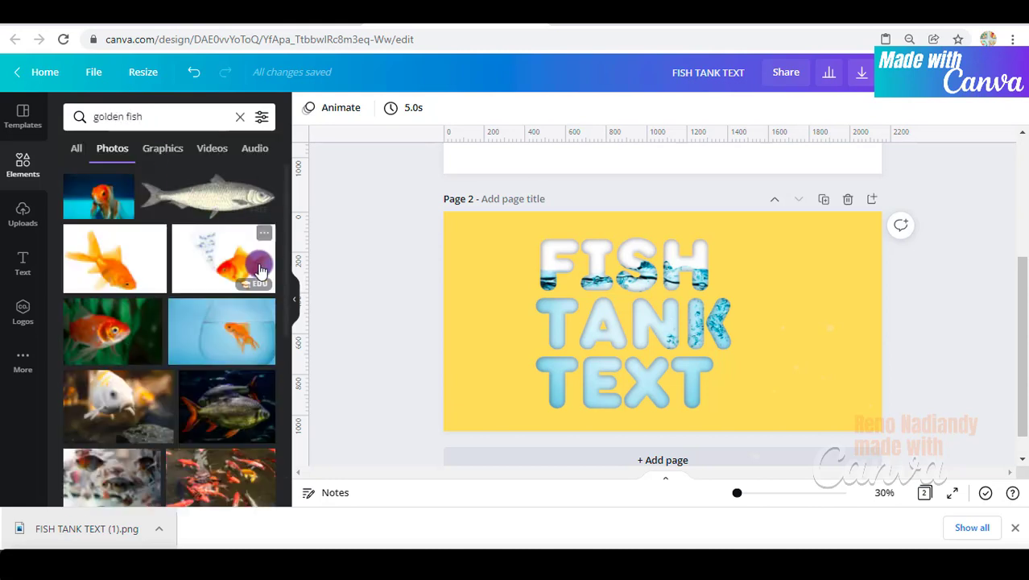
click(217, 269)
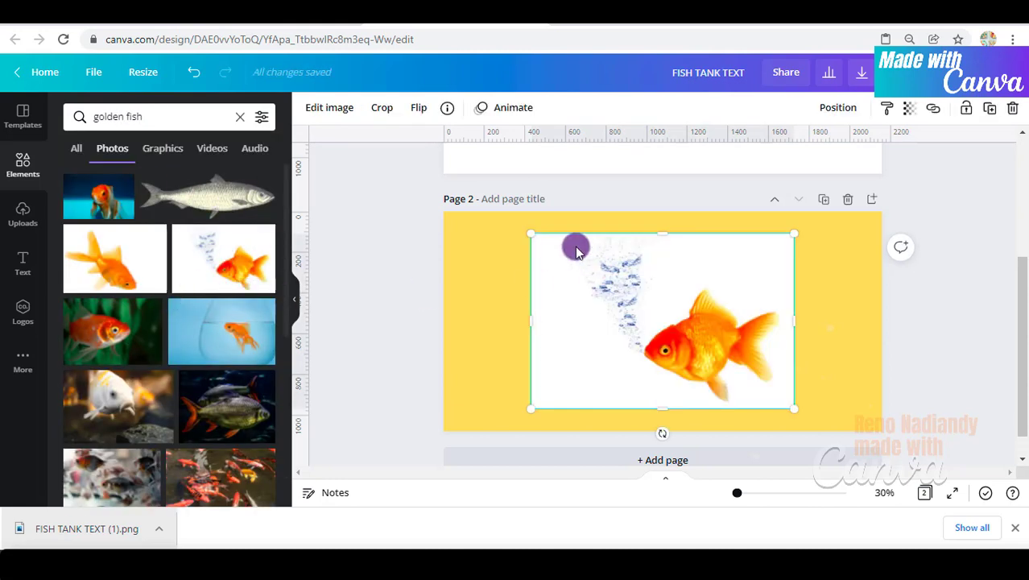
Apply the Background Remover to the goldfish photo and shrink it to a small image at the first T of TEXT
click(326, 107)
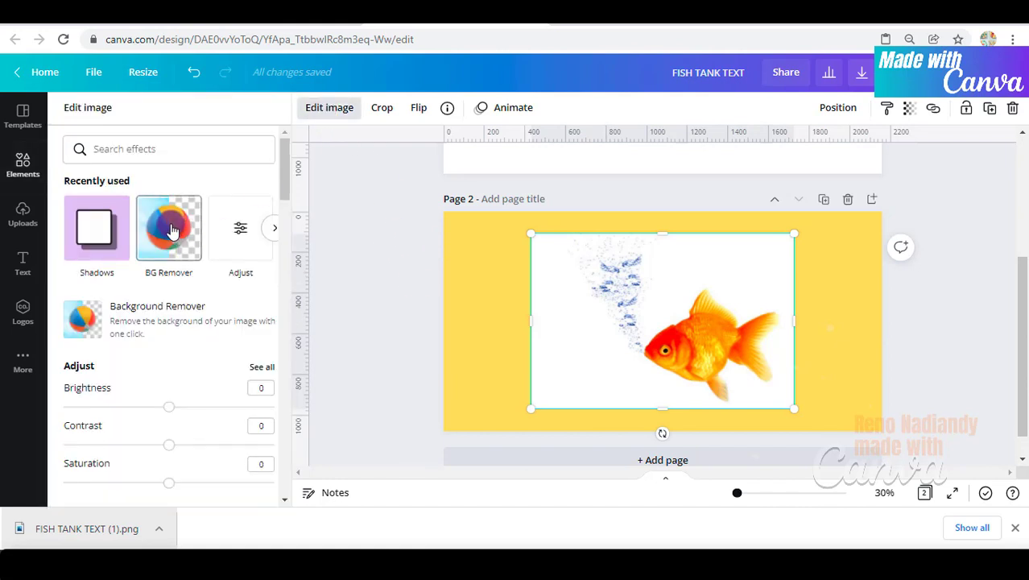
click(171, 230)
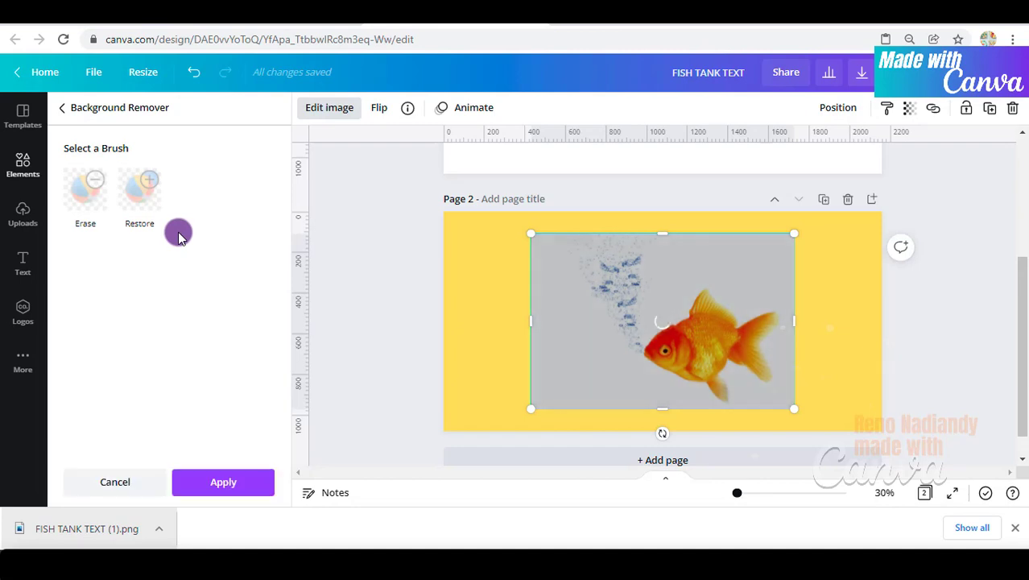
click(236, 475)
click(361, 399)
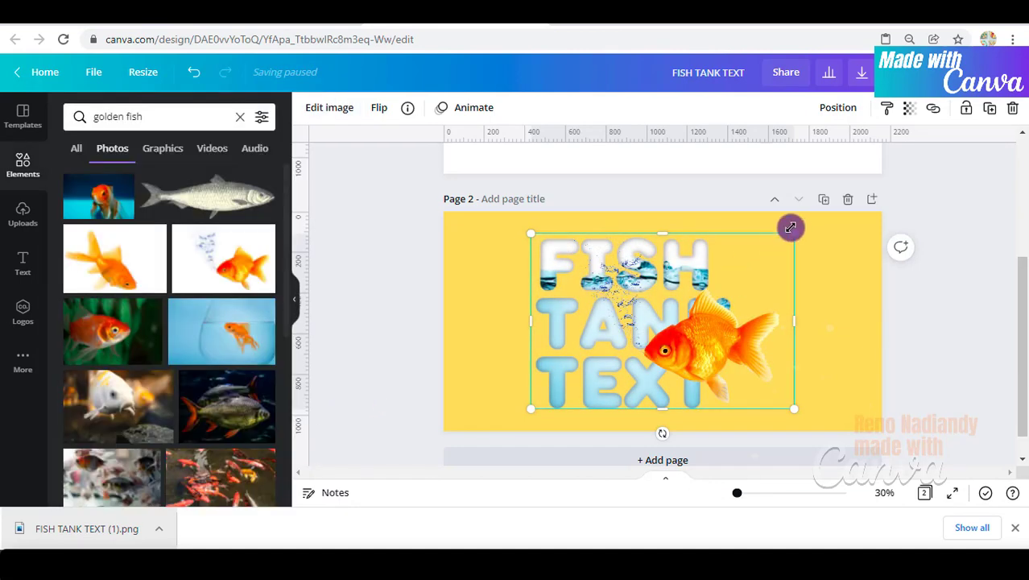
drag(790, 227, 574, 364)
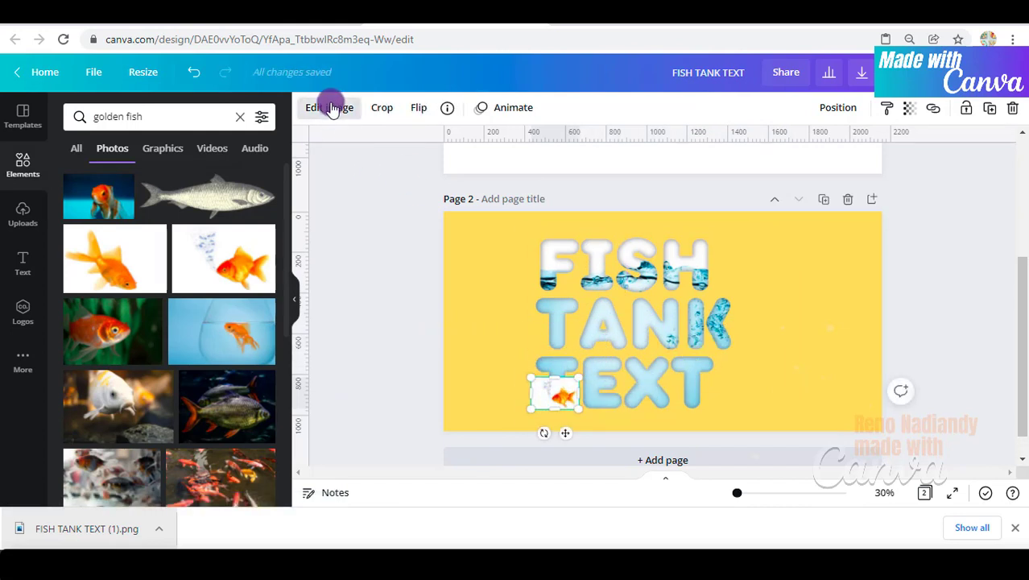
Run the Background Remover on the shrunken goldfish and move it up onto the first T of TEXT
click(333, 110)
click(97, 228)
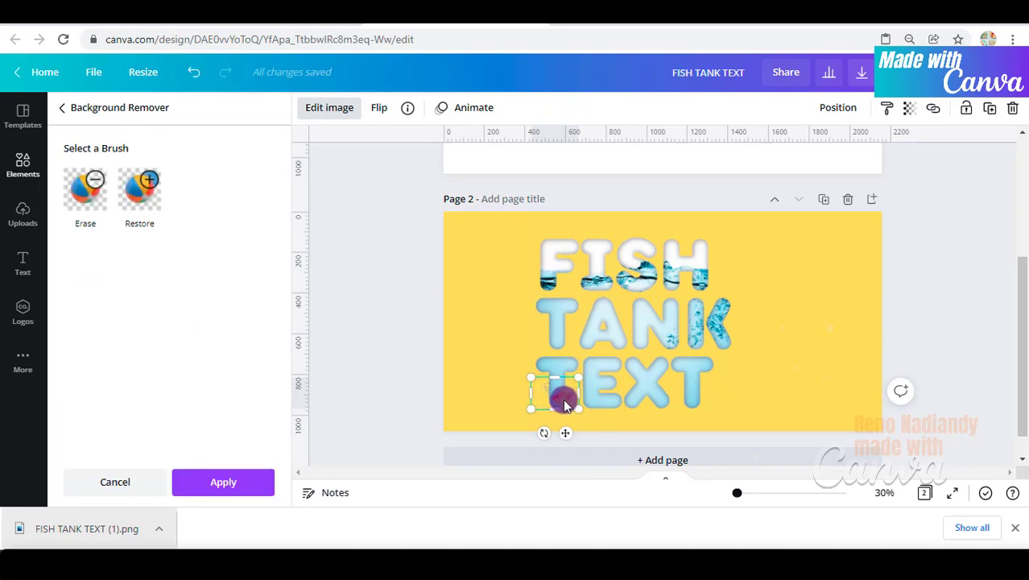
drag(566, 405, 568, 375)
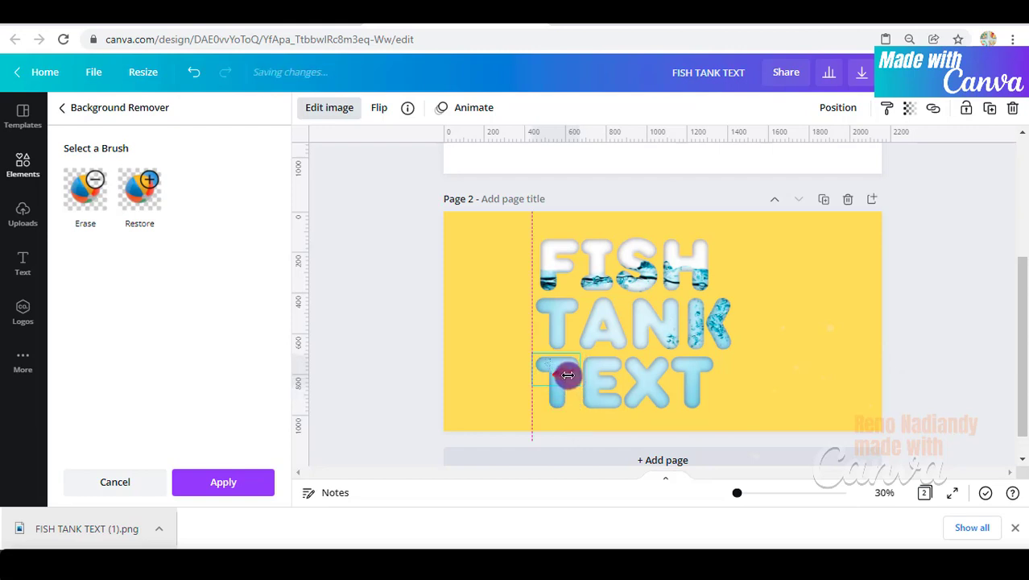
Try to send the goldfish backward behind the yellow cutout so it appears inside the first T of TEXT
right_click(564, 371)
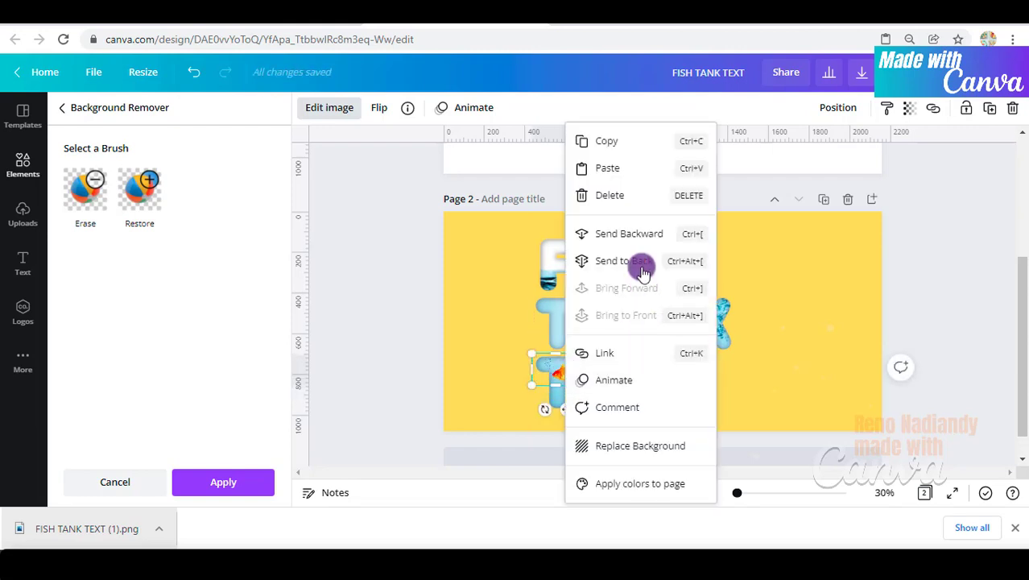
click(642, 234)
click(552, 398)
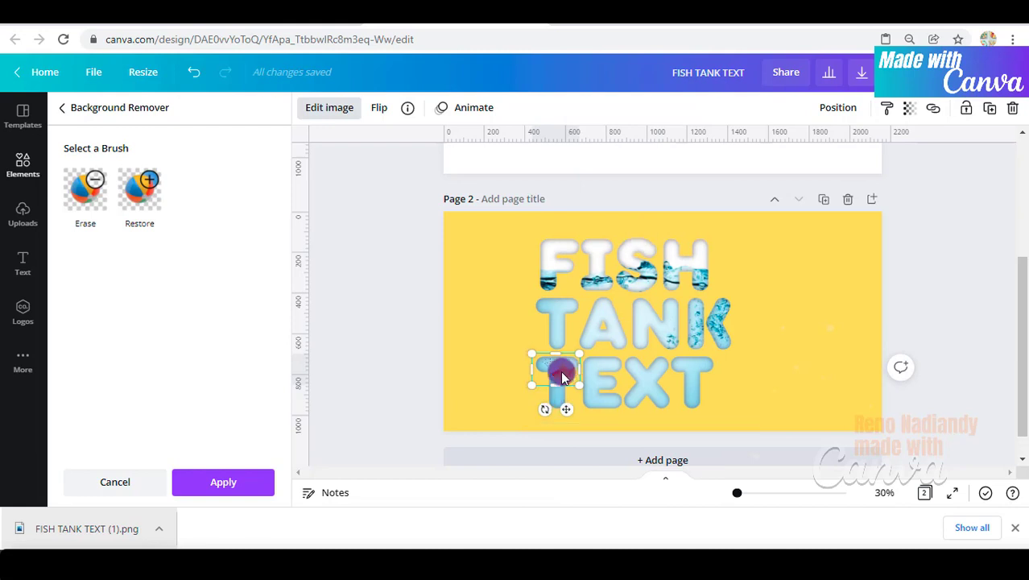
right_click(562, 376)
click(556, 363)
drag(557, 357, 561, 374)
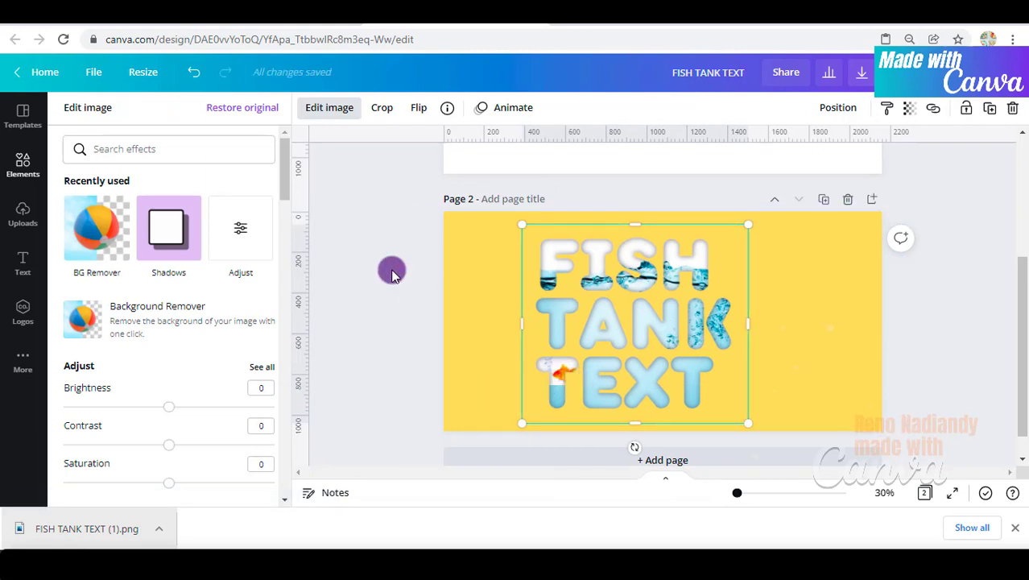
Send the yellow cutout backward behind the goldfish photo and select the goldfish
click(332, 107)
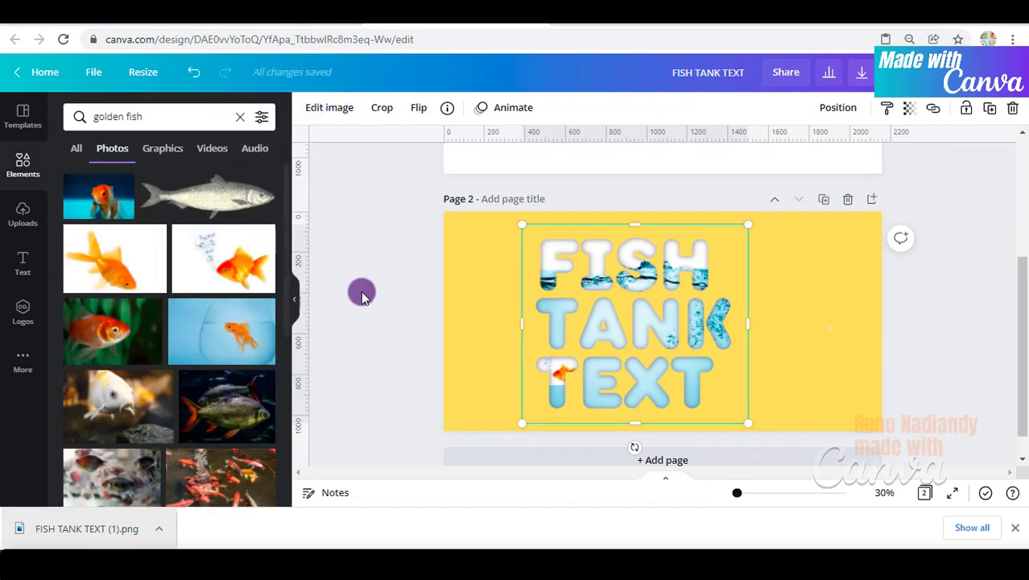
click(369, 224)
right_click(562, 364)
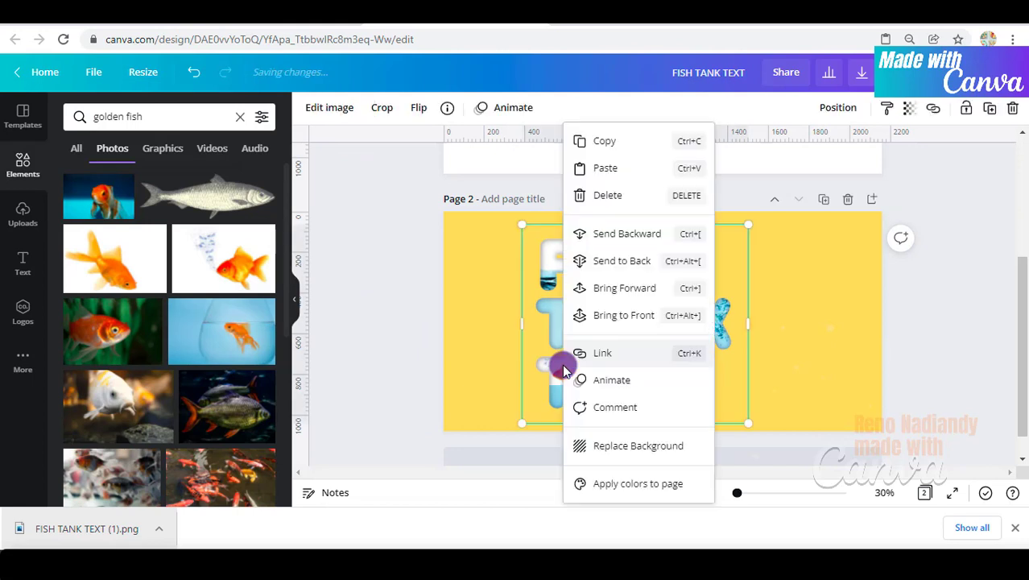
click(609, 238)
click(551, 363)
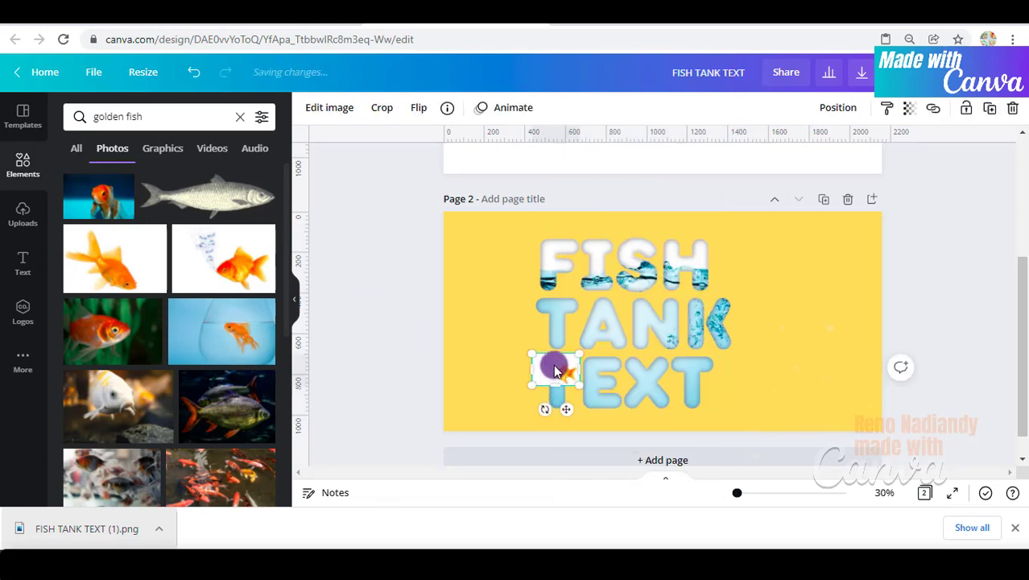
Remove the white background from the small goldfish photo and apply the change
click(344, 113)
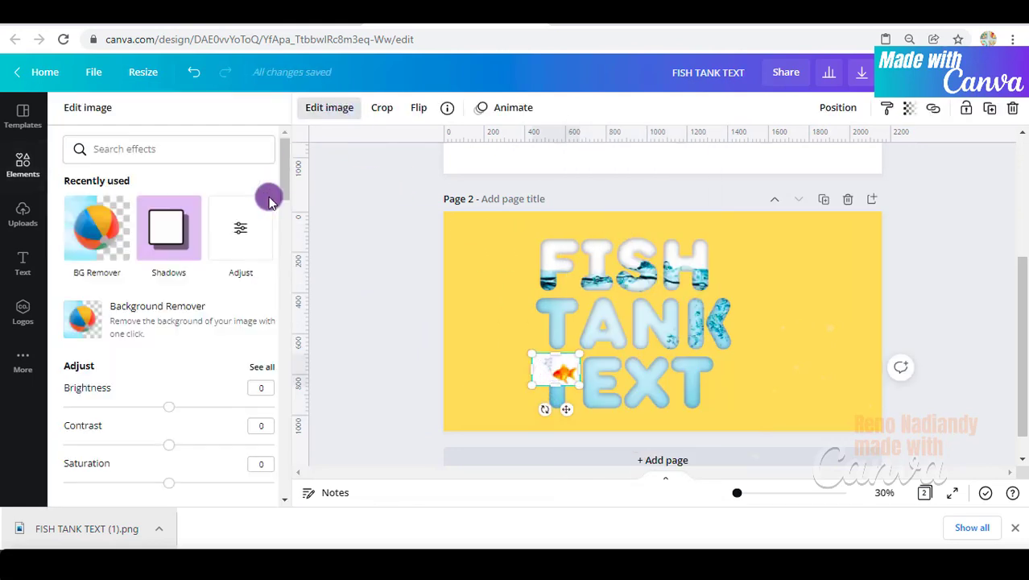
click(97, 234)
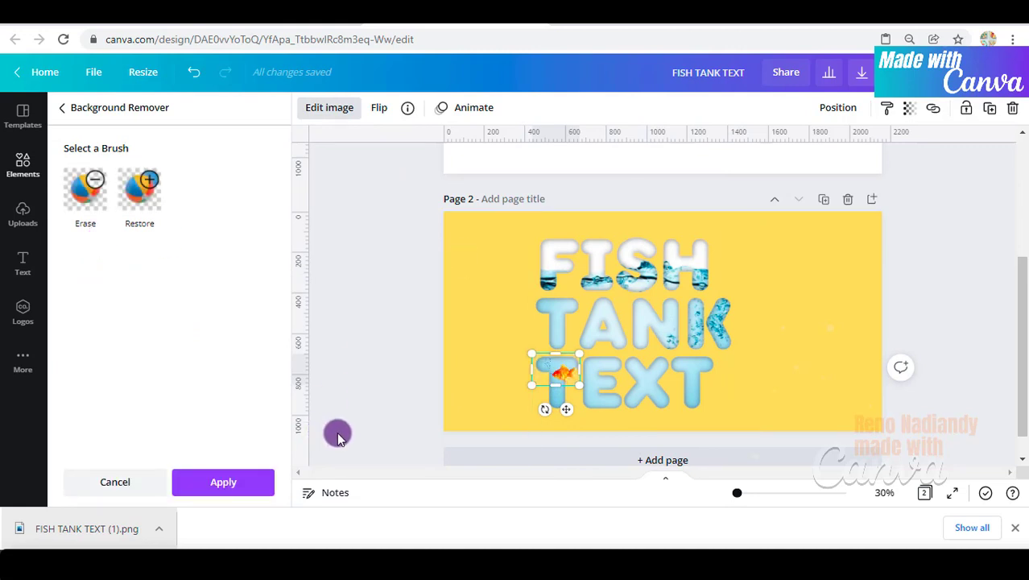
click(235, 487)
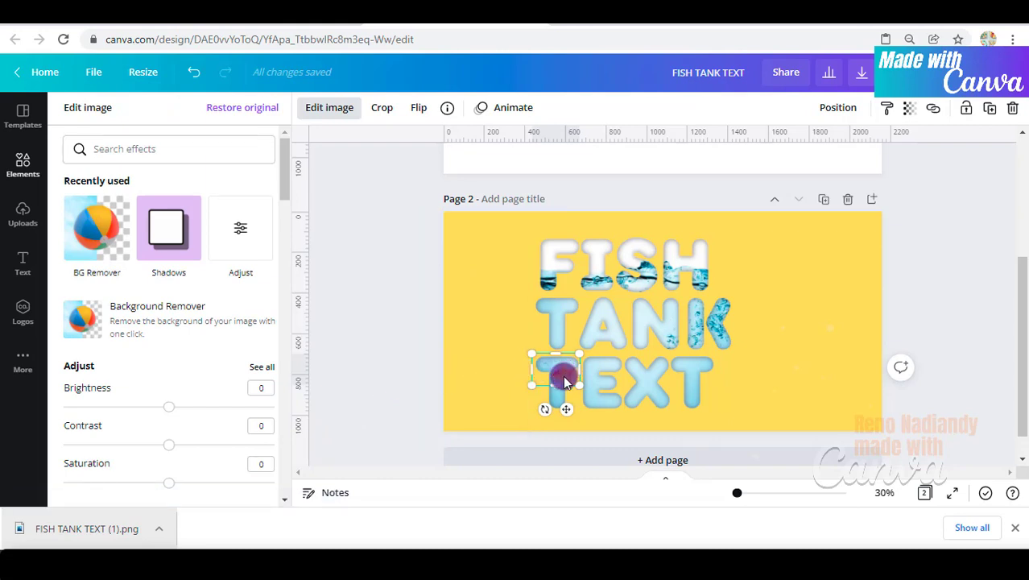
Send the goldfish backward behind the yellow cutout and shift it slightly up and left within the first T of TEXT
drag(565, 382, 564, 367)
right_click(563, 367)
click(635, 236)
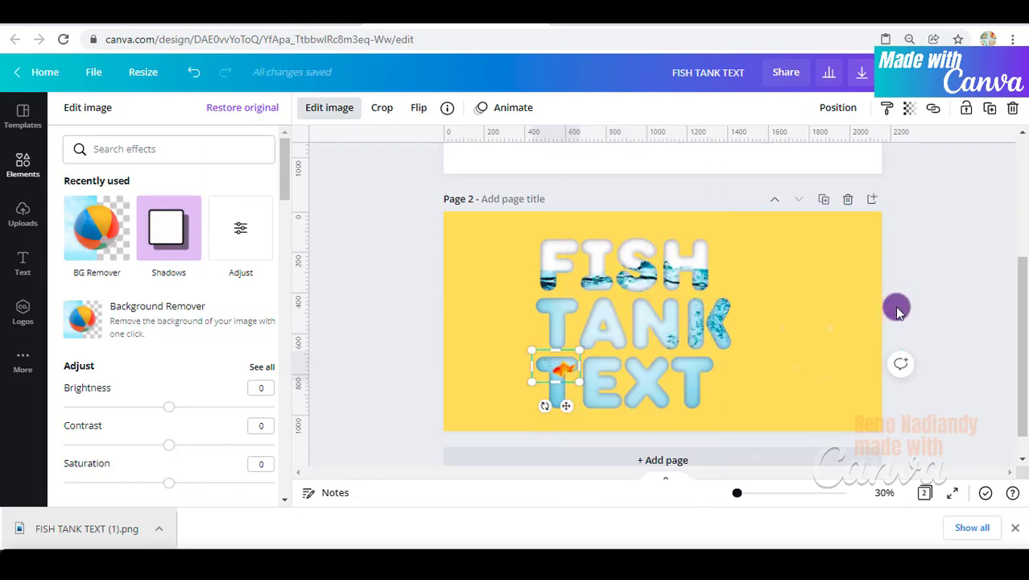
drag(563, 366, 561, 366)
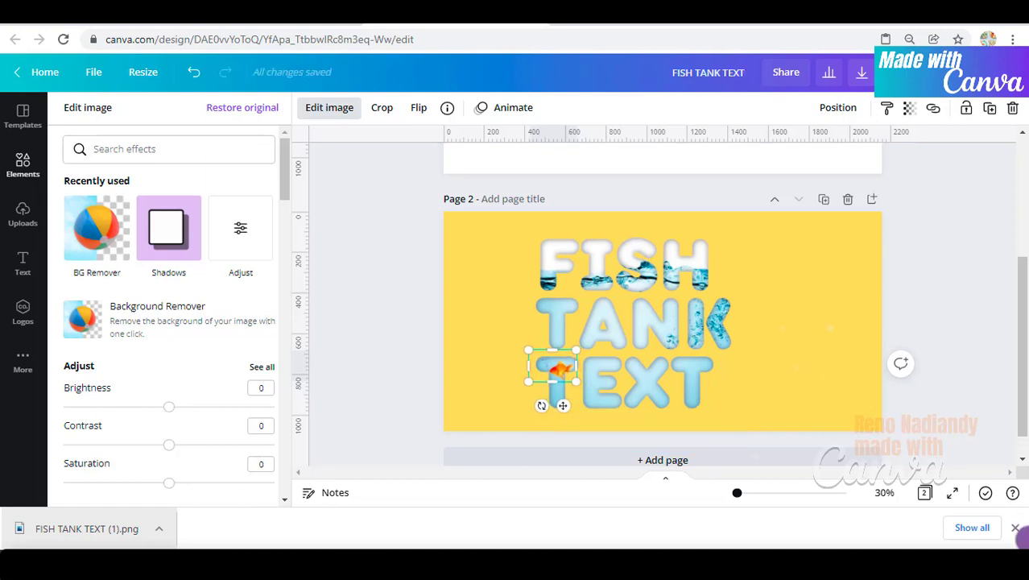
key(shift+Up)
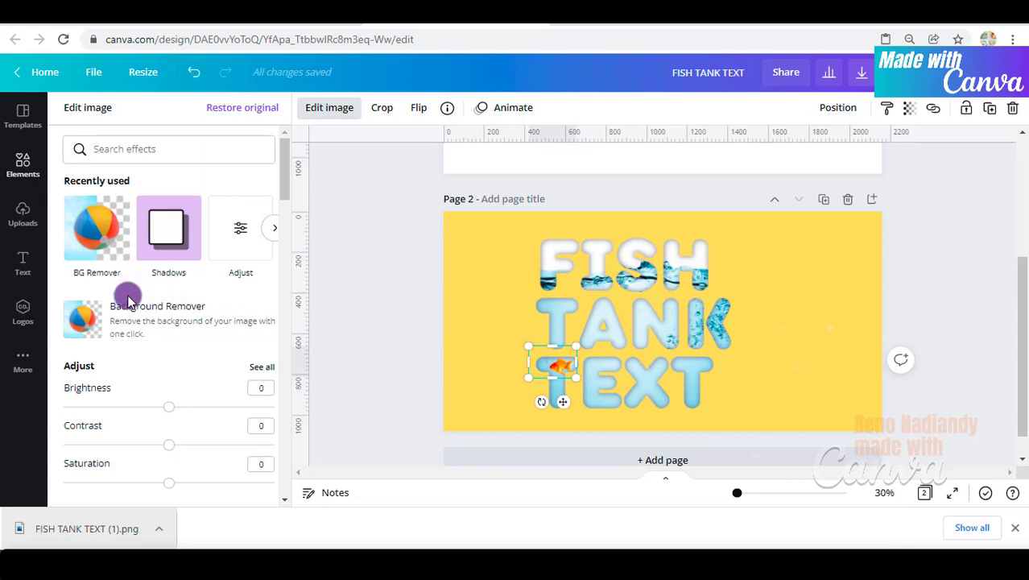
Search the elements for "shape oval" and add the solid oval shape to page 2
click(24, 165)
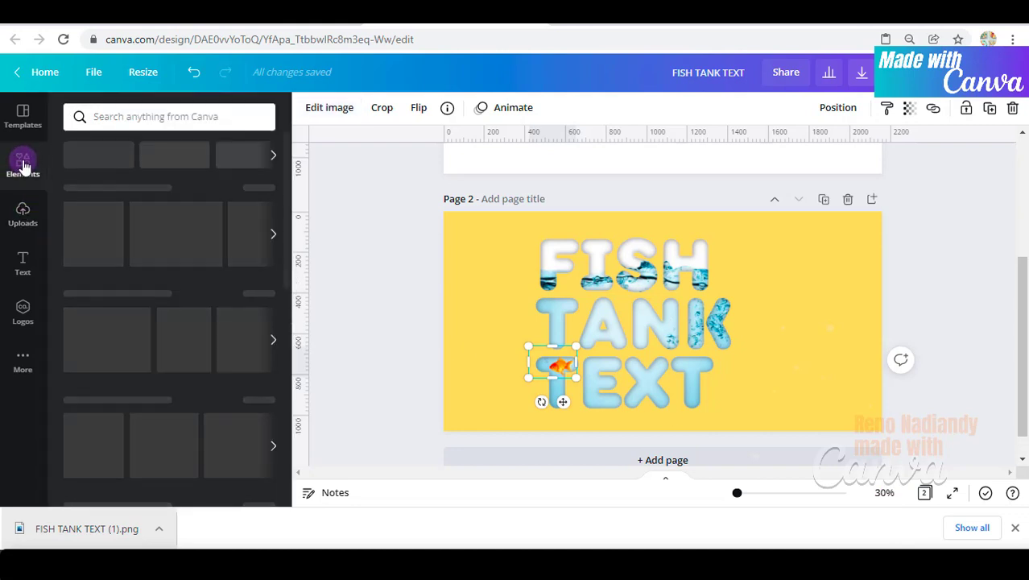
click(173, 114)
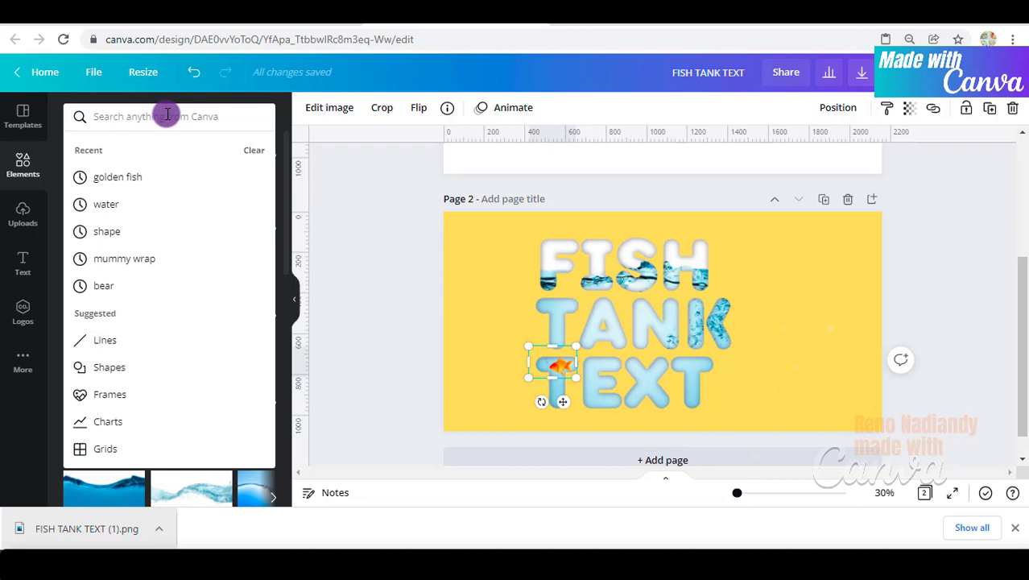
text(shape oval)
key(Return)
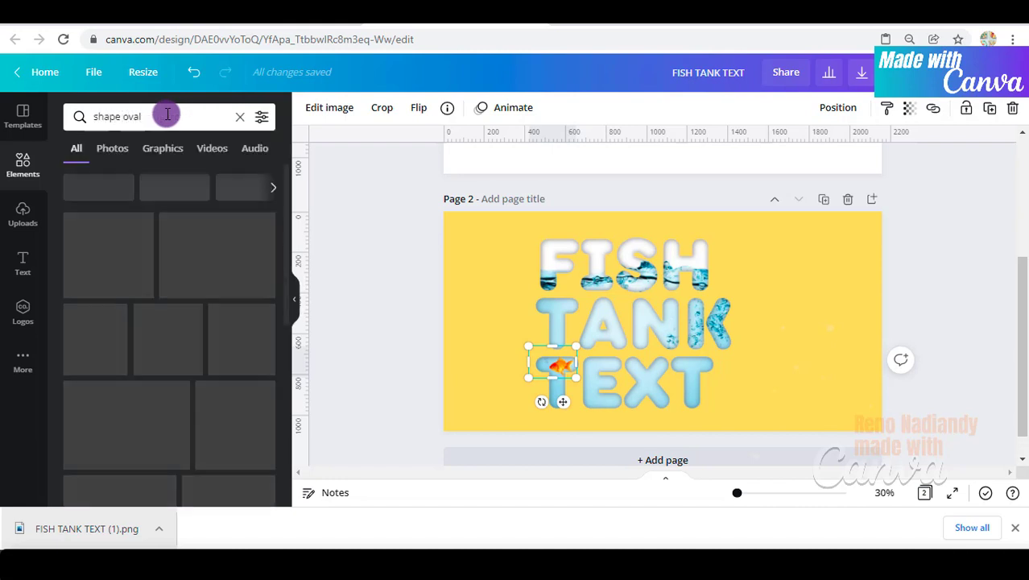
click(179, 205)
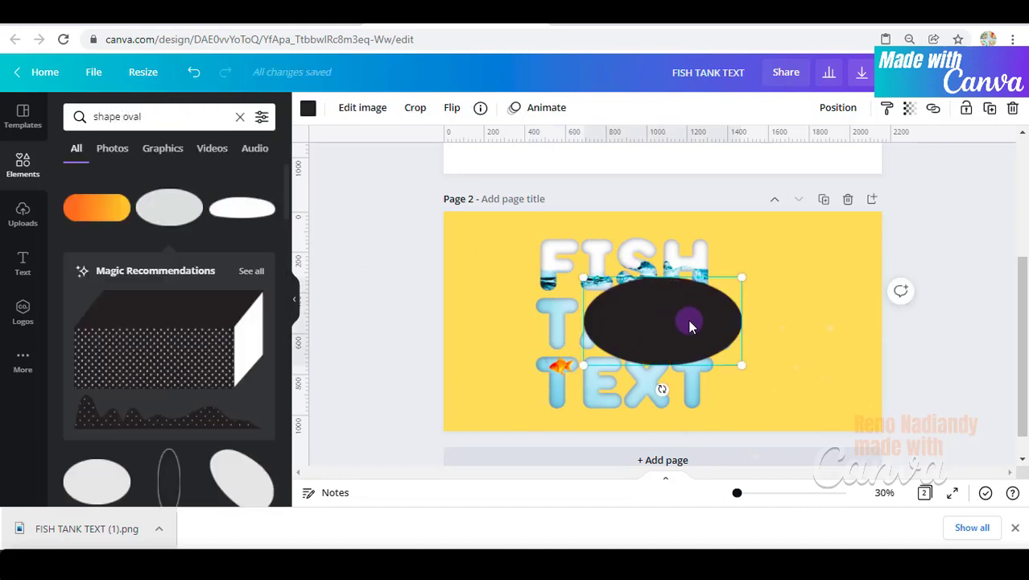
Enlarge the oval so its lower curve overlaps the tops of the FISH letters and colour it the page's yellow
drag(742, 278, 1007, 145)
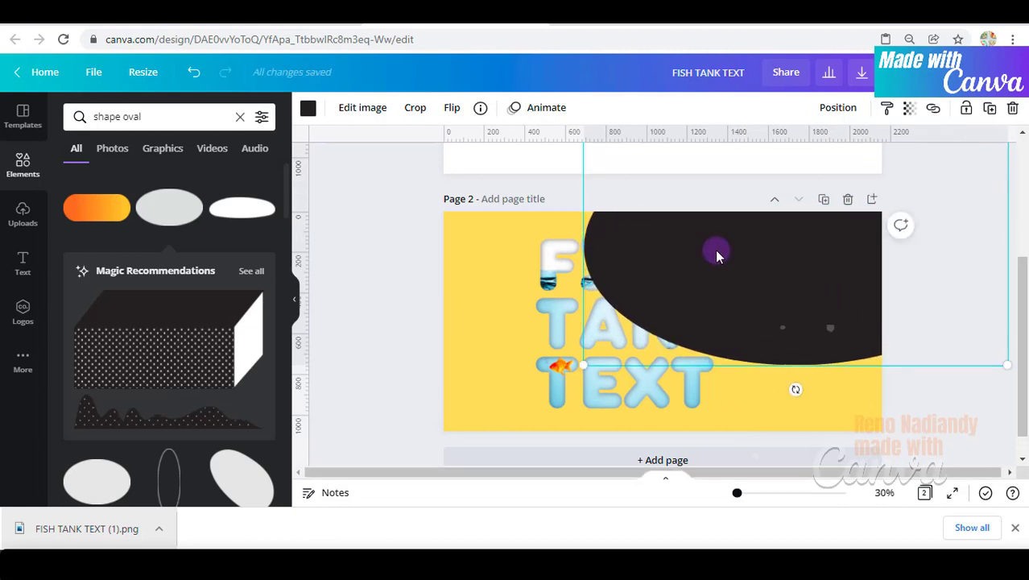
drag(719, 255, 661, 186)
drag(812, 232, 1021, 330)
drag(712, 301, 670, 208)
click(306, 116)
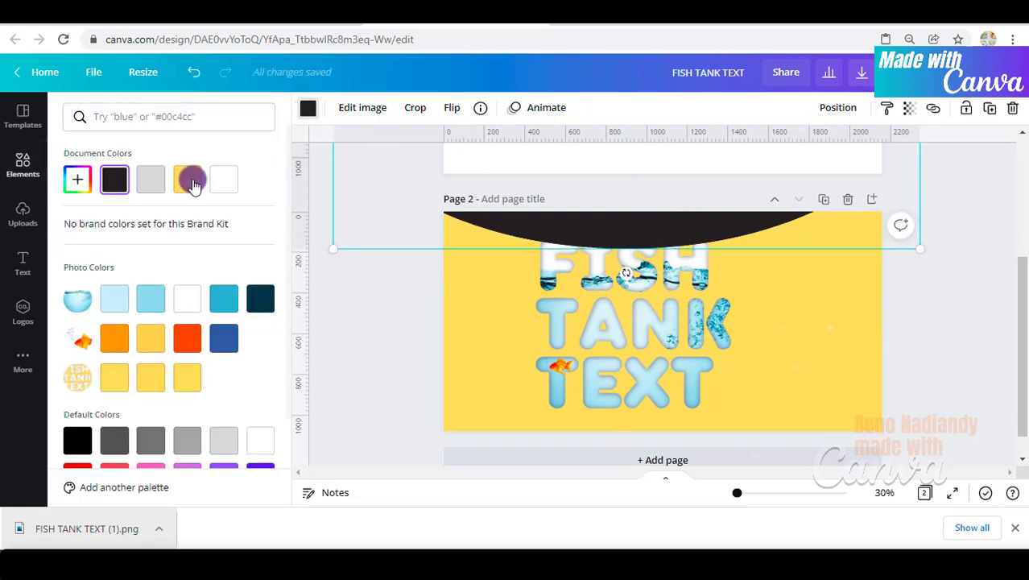
click(187, 179)
Search the graphics for "crack" and place the grey jagged broken-hole graphic beside the K of TANK
click(22, 166)
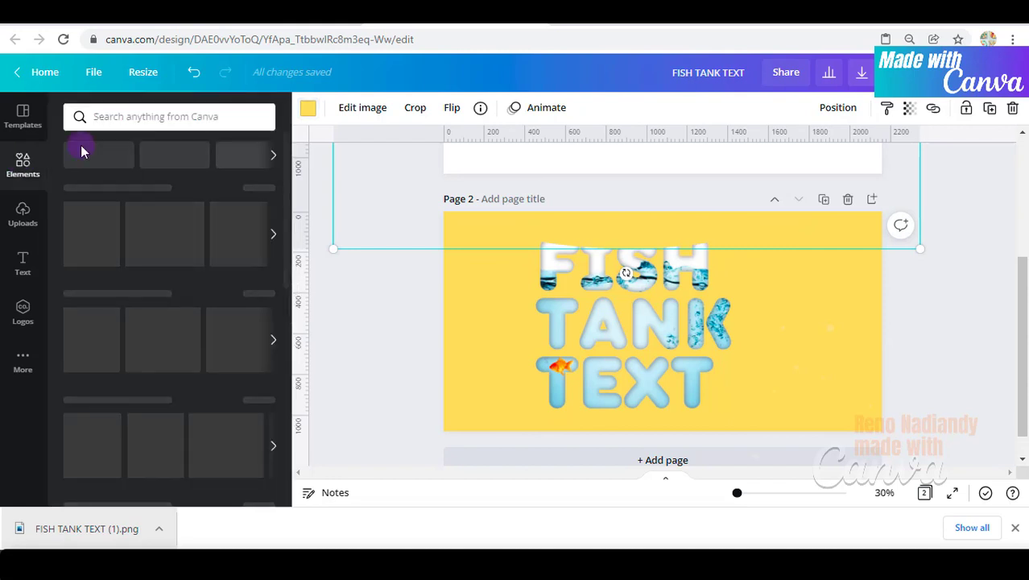
click(144, 114)
text(crack)
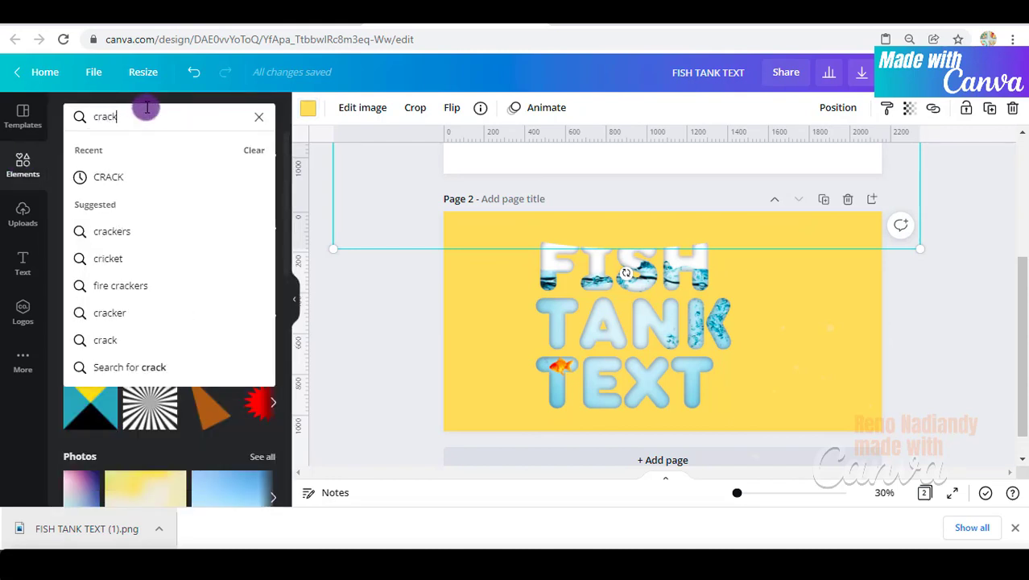
key(Return)
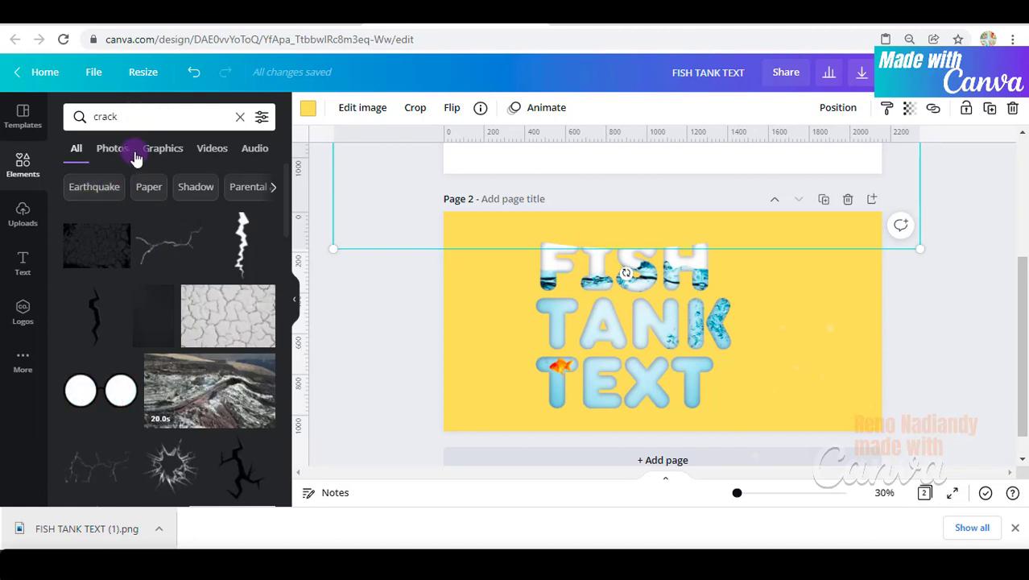
click(164, 151)
scroll(207, 290, down, 3)
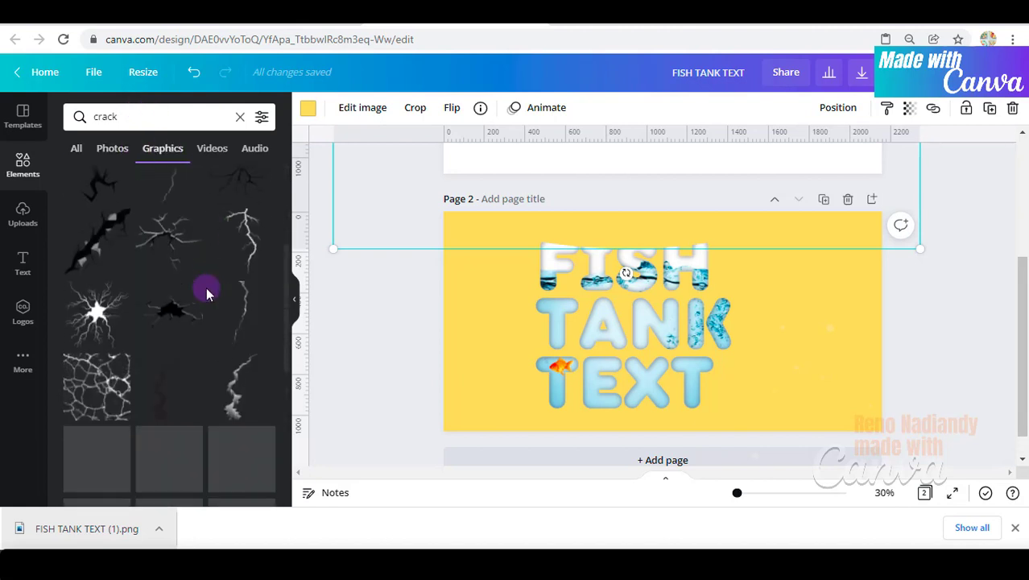
scroll(206, 286, down, 5)
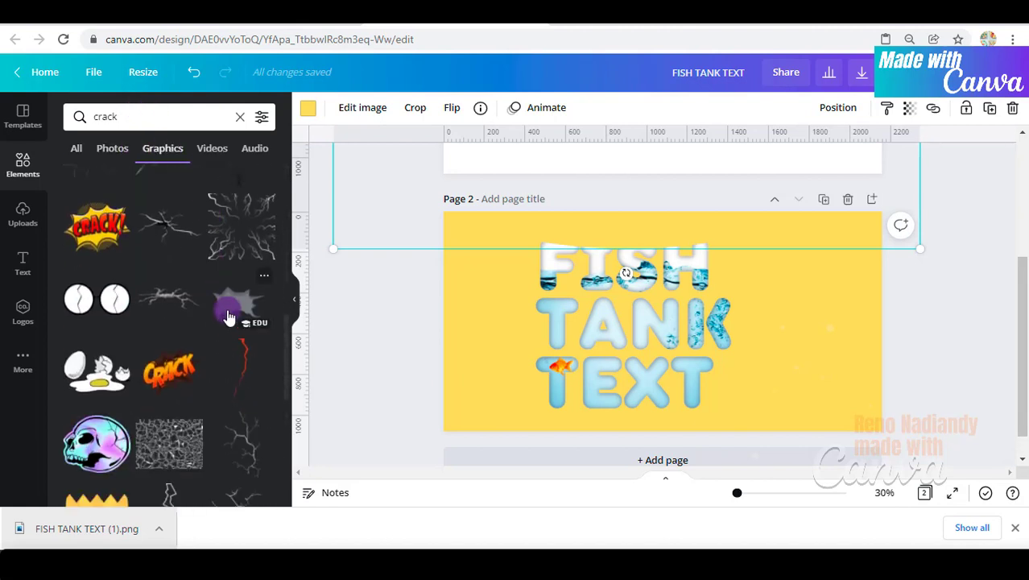
click(228, 316)
drag(661, 328, 791, 294)
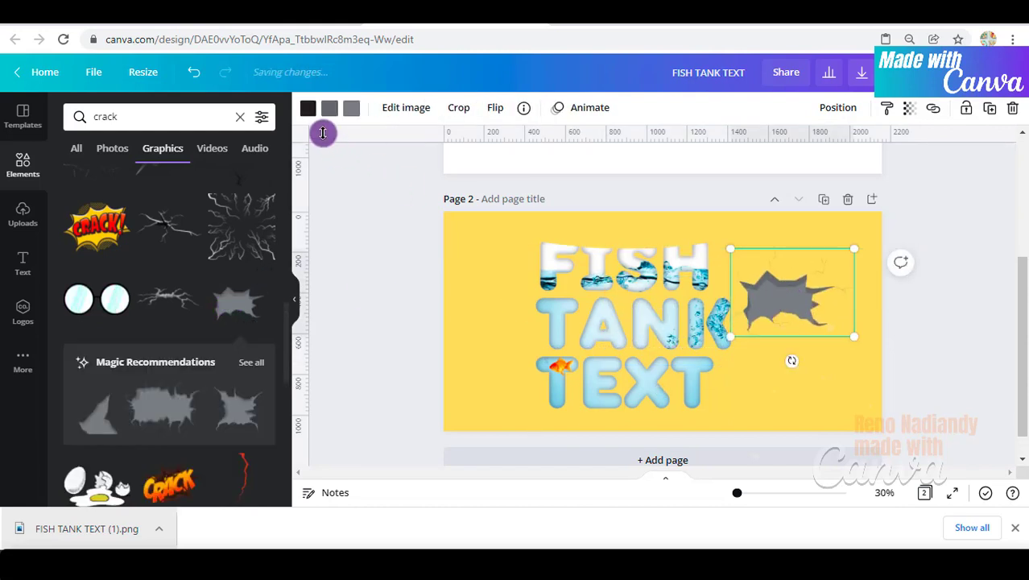
Recolour all three colours of the broken-hole graphic to the page's yellow
click(308, 107)
click(260, 179)
click(329, 107)
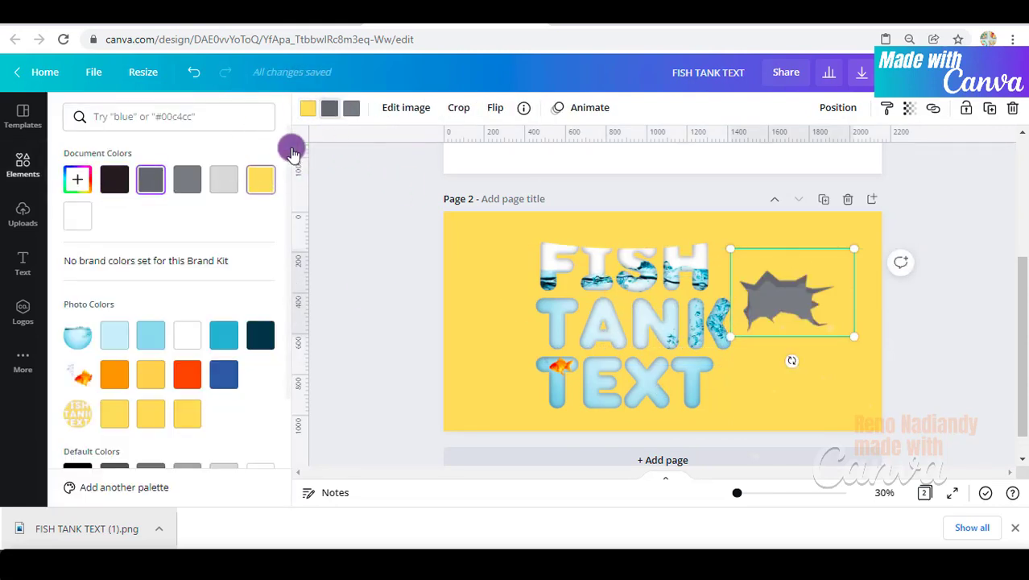
click(260, 179)
click(351, 108)
click(263, 178)
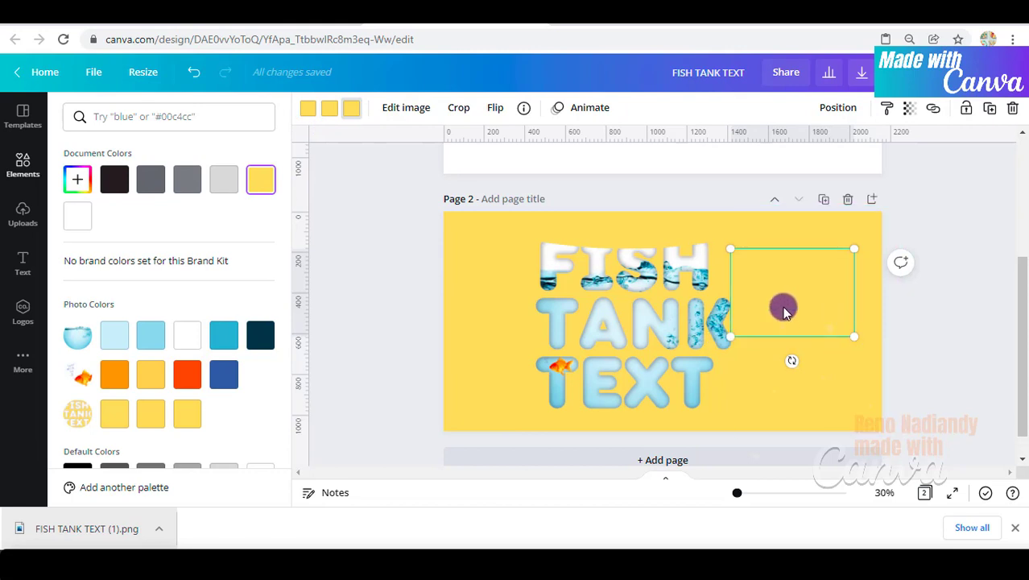
Shrink the yellow crack graphic and position it over the K's upper arm so the letter looks broken
drag(784, 310, 750, 314)
drag(817, 253, 735, 297)
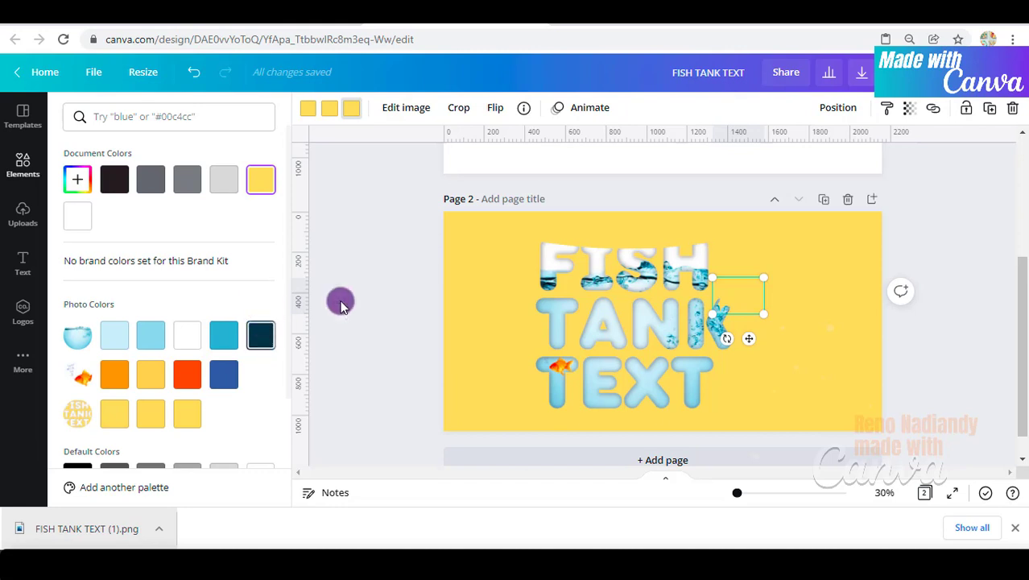
click(938, 216)
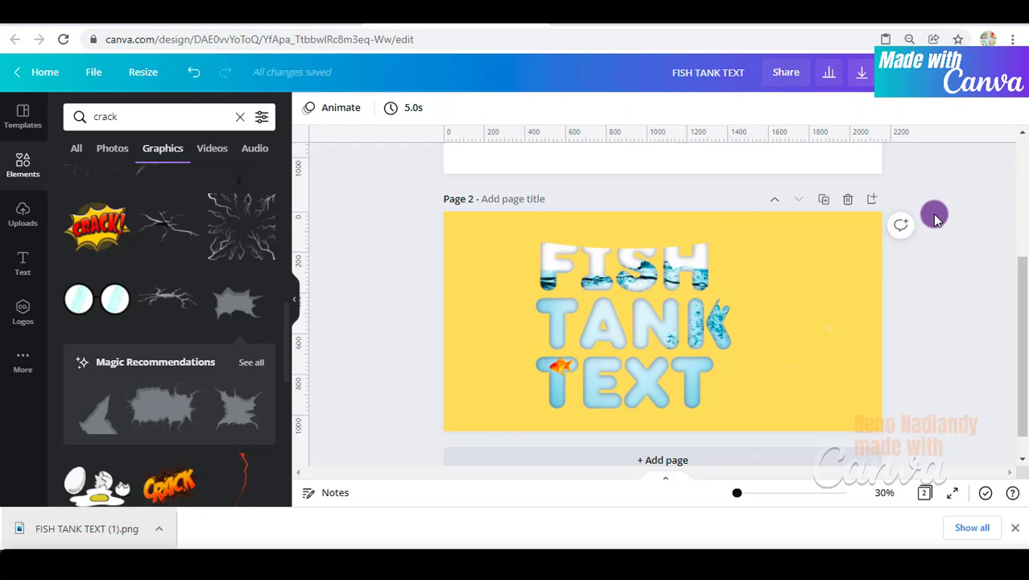
Download only page 2 of the design as a PNG
click(860, 74)
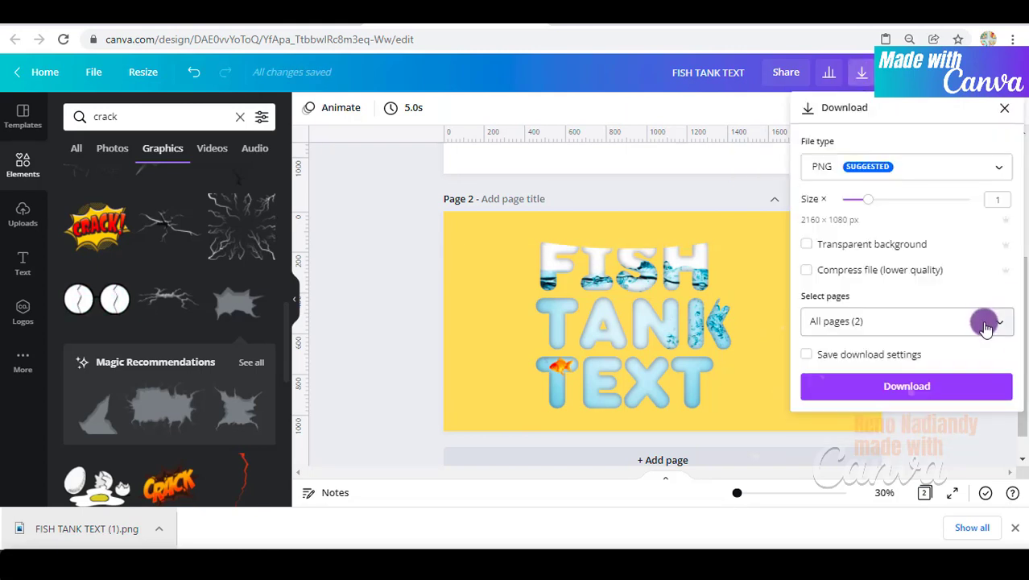
click(985, 326)
click(992, 232)
click(957, 278)
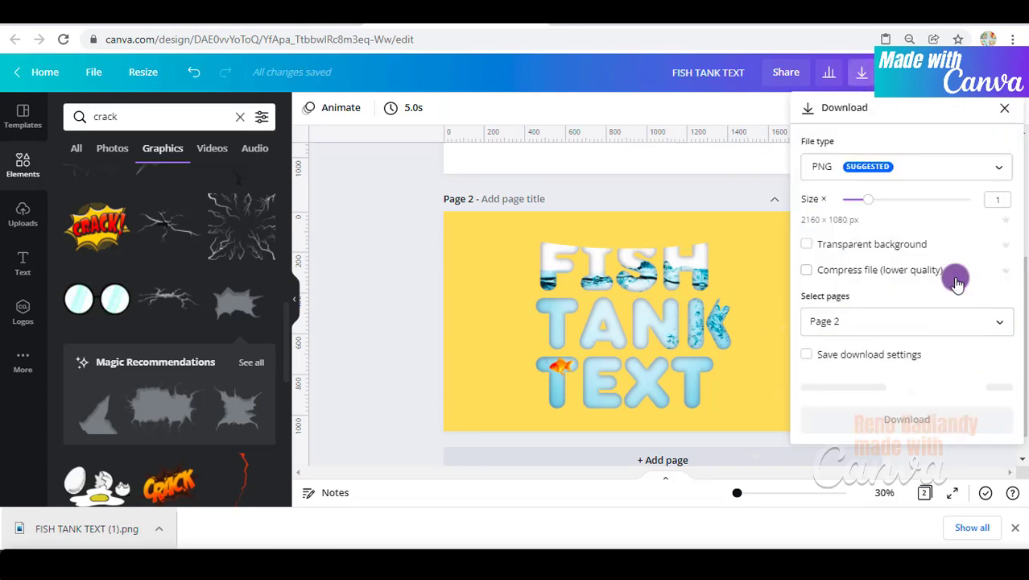
click(961, 390)
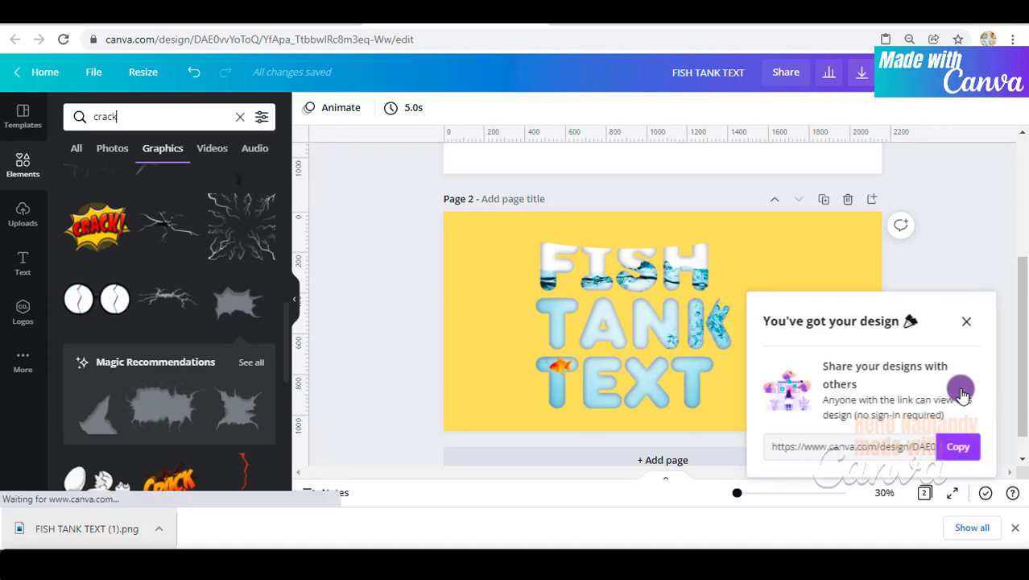
Place the downloaded FISH TANK TEXT (2).png on a new third page and remove its yellow background
click(662, 460)
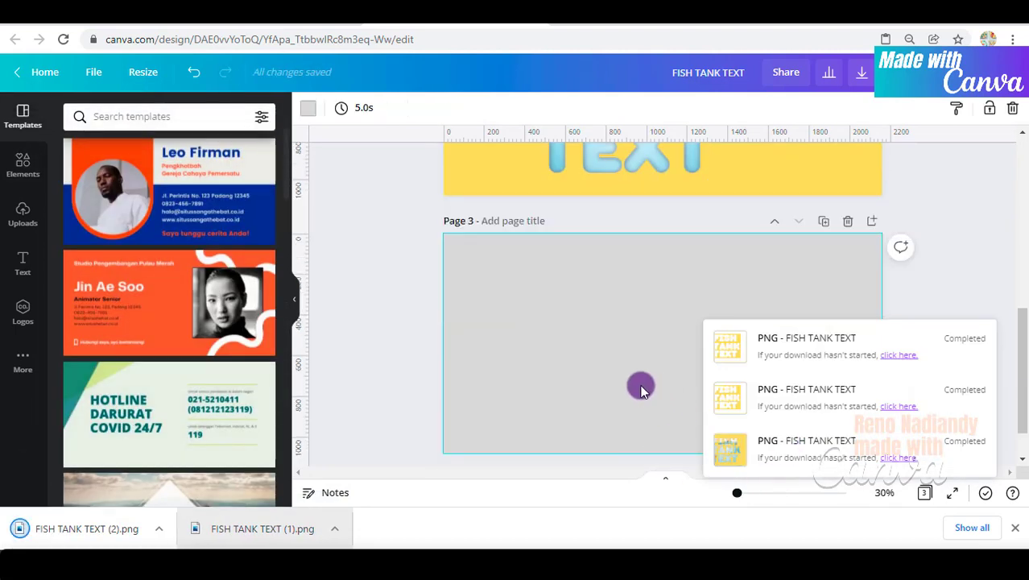
drag(73, 537, 673, 280)
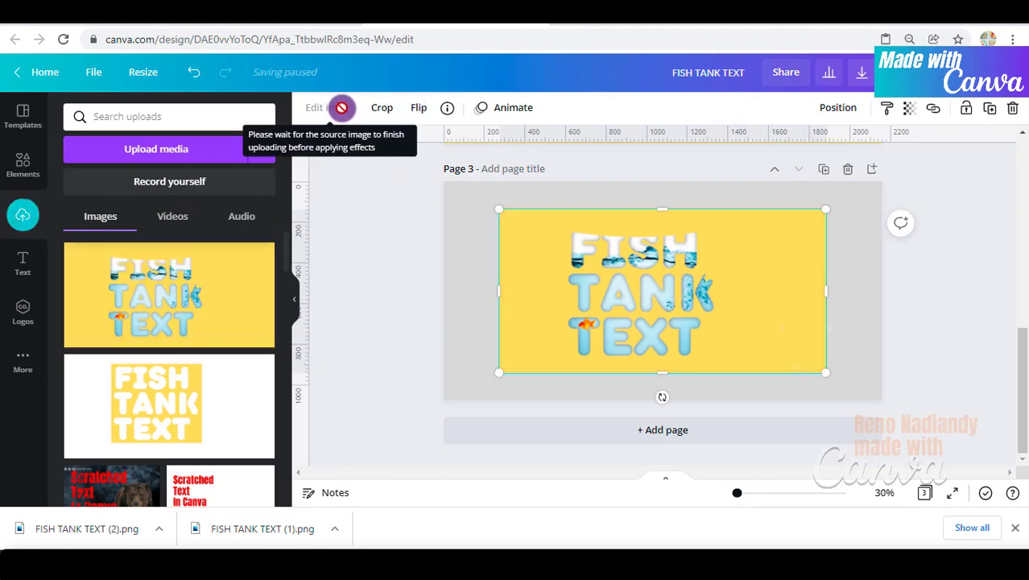
click(339, 108)
click(109, 242)
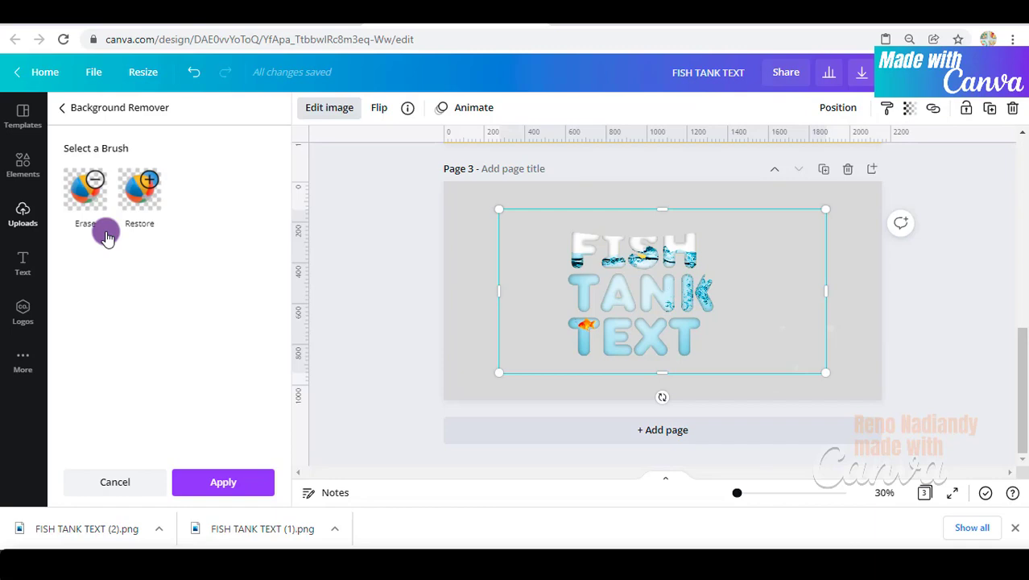
Erase the leftover yellow patch in the S of FISH with a size 4 brush and apply the background removal
click(84, 208)
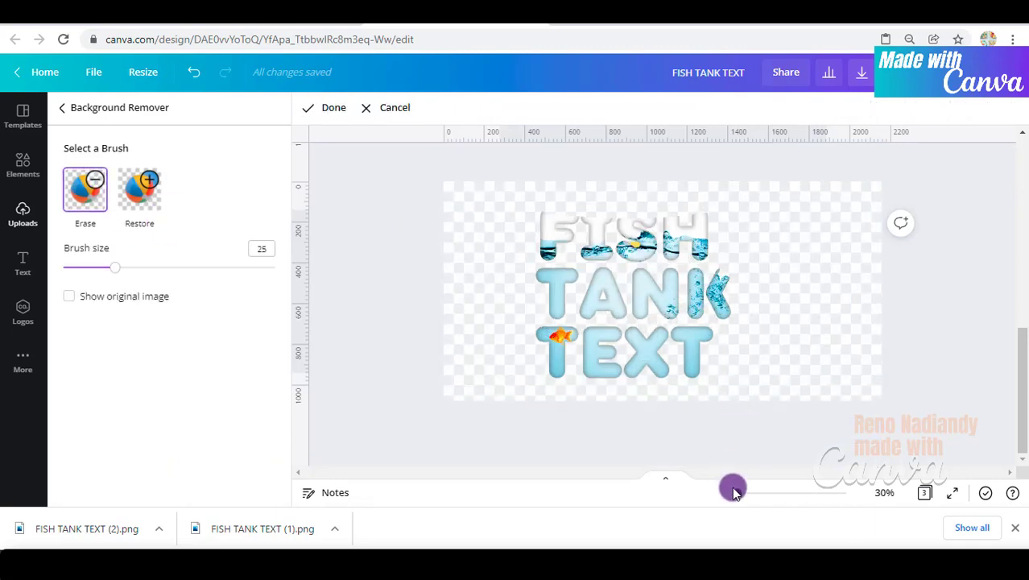
drag(735, 491, 769, 493)
scroll(609, 343, up, 6)
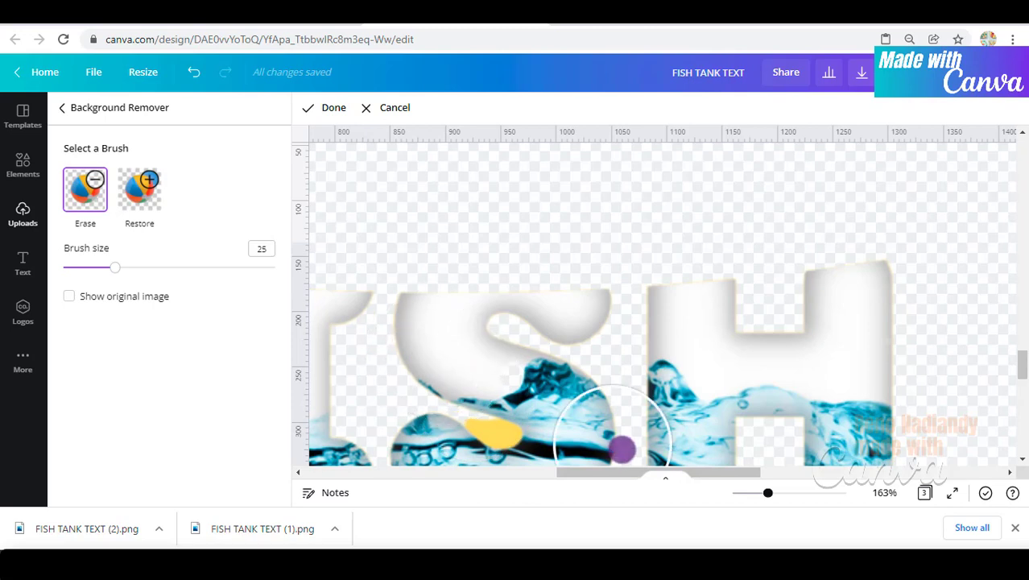
drag(769, 494, 778, 493)
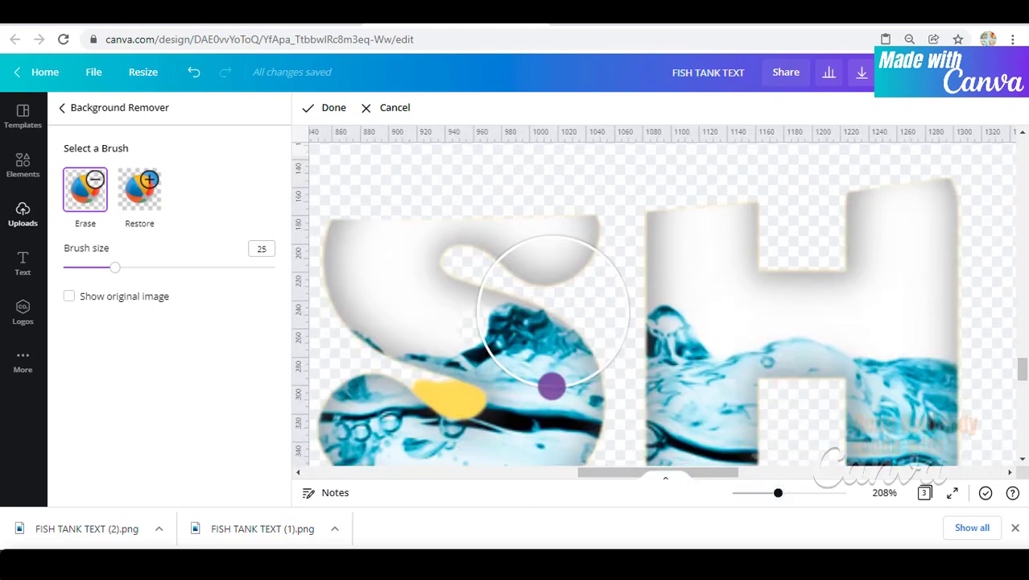
click(72, 270)
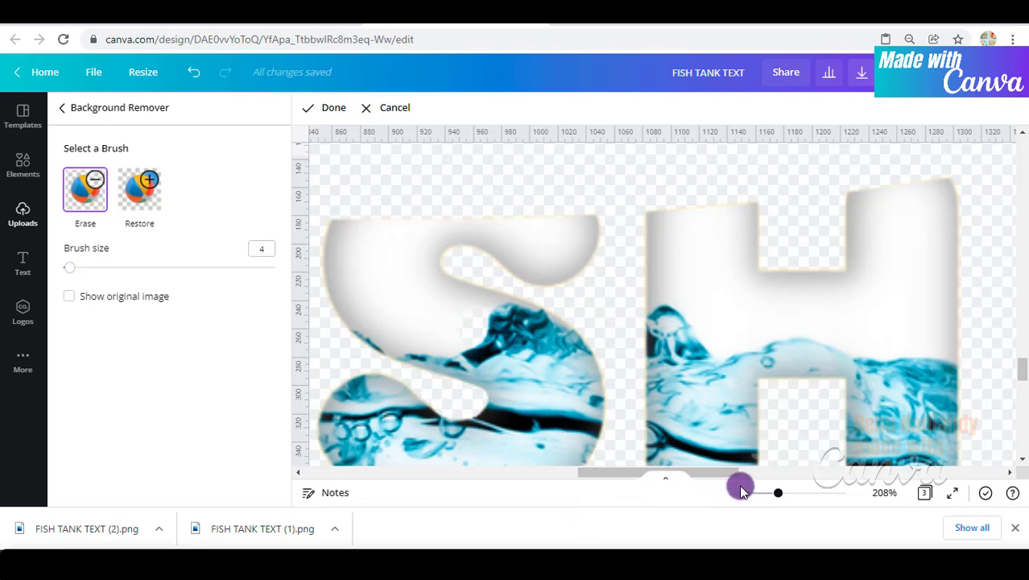
click(751, 493)
click(747, 494)
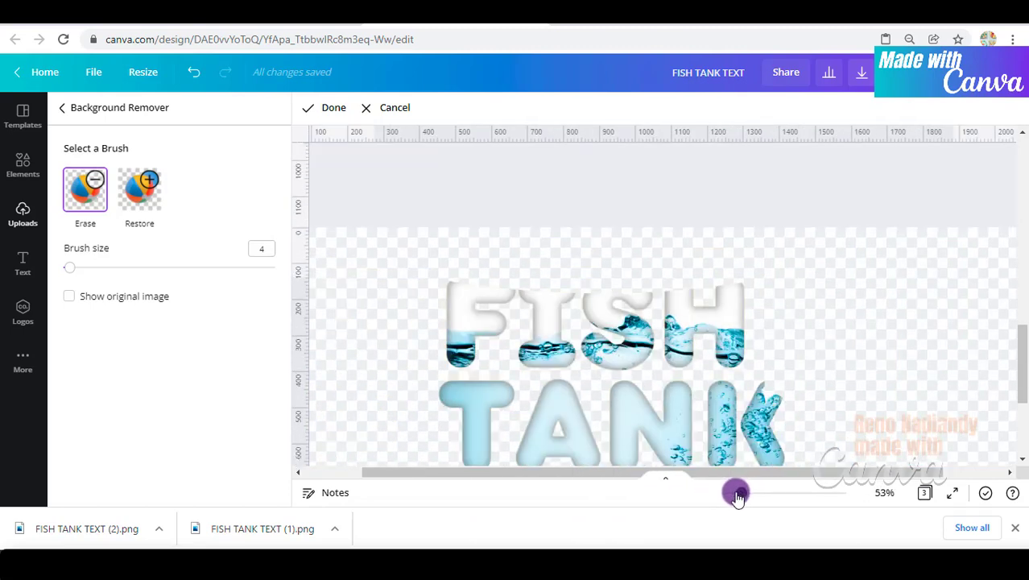
click(738, 494)
click(740, 488)
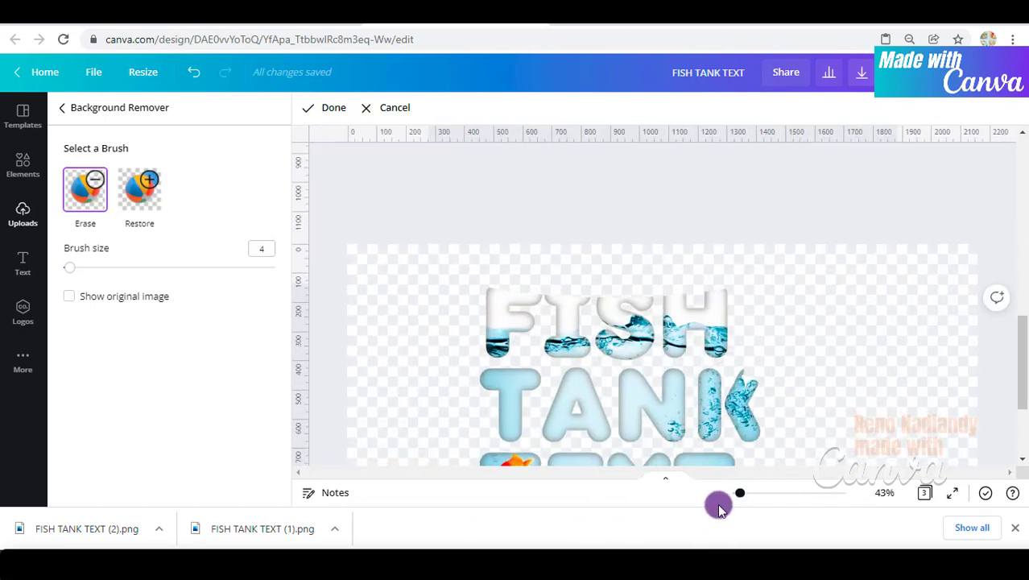
click(330, 107)
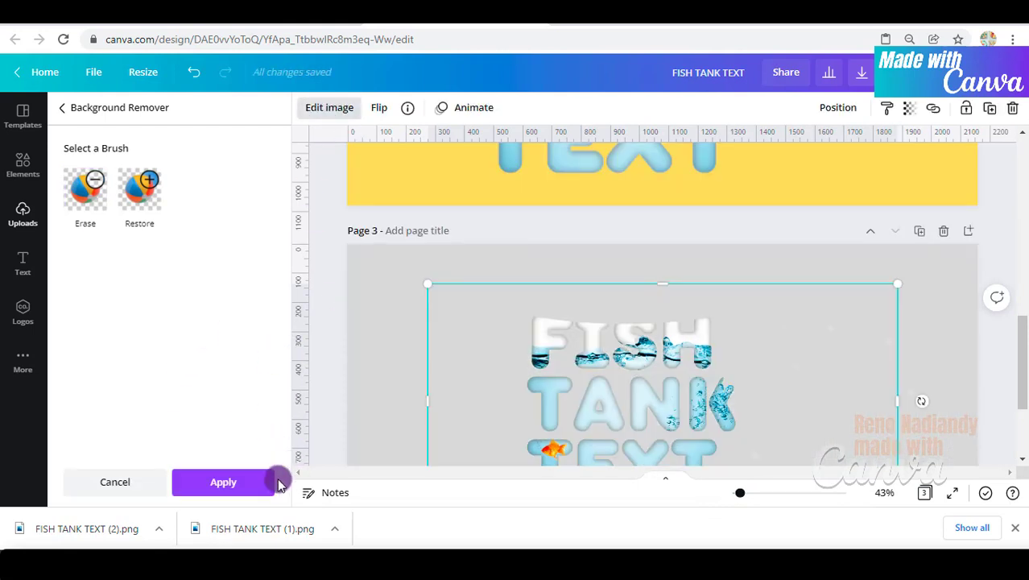
click(276, 482)
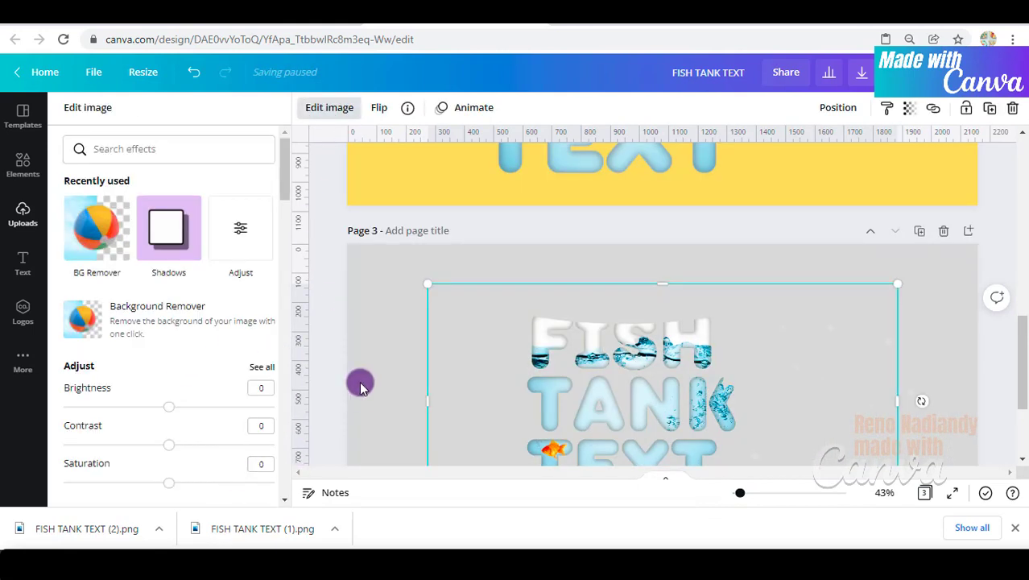
Move the cut-out FISH TANK TEXT image toward the left side of page 3
click(402, 339)
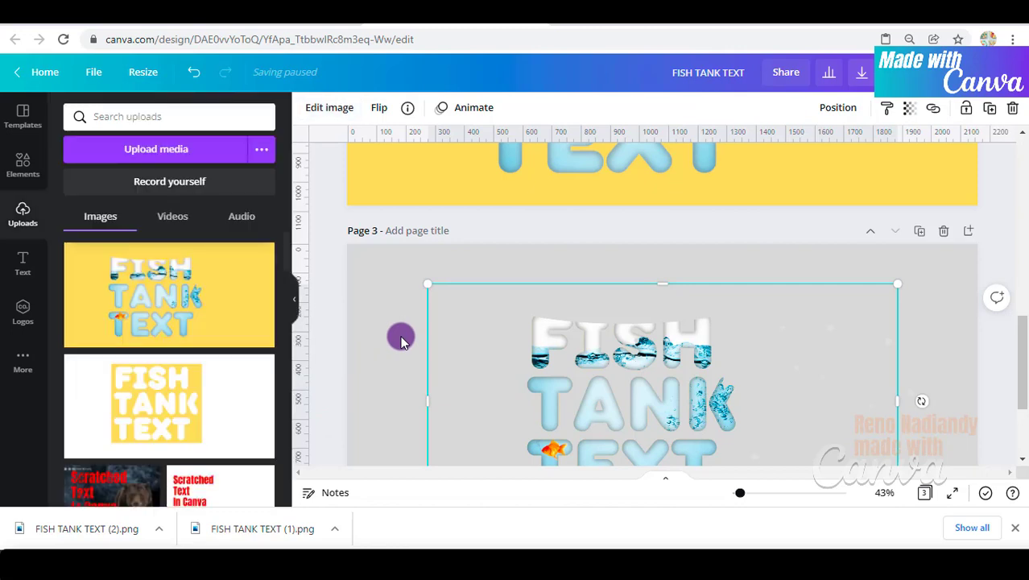
scroll(533, 351, down, 1)
drag(615, 328, 500, 328)
Search the photo elements for "jumping fish" and add the goldfish leaping above a blue water wave to page 3
click(25, 161)
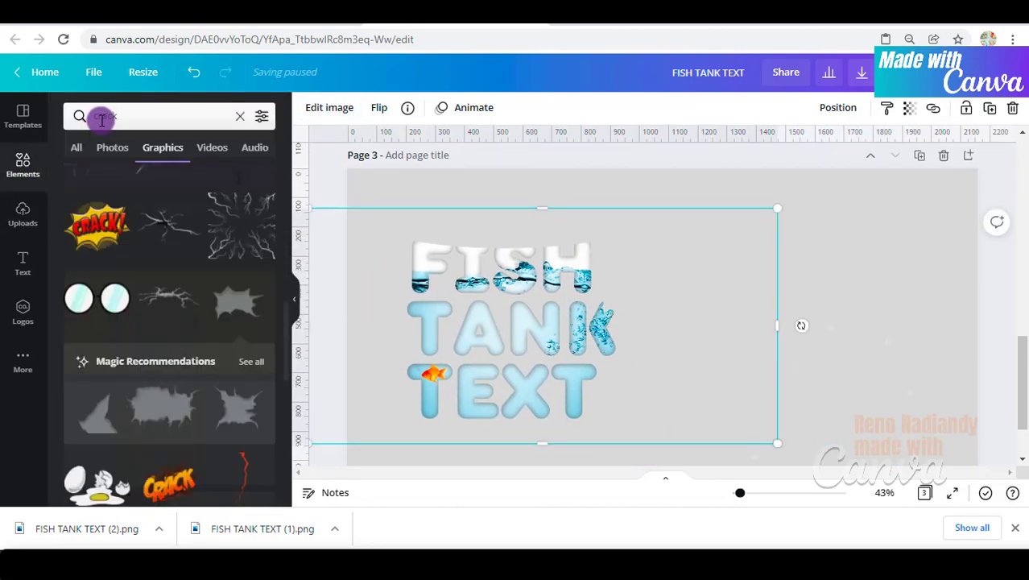
click(89, 115)
text(crack)
key(Return)
double_click(96, 113)
text(jum)
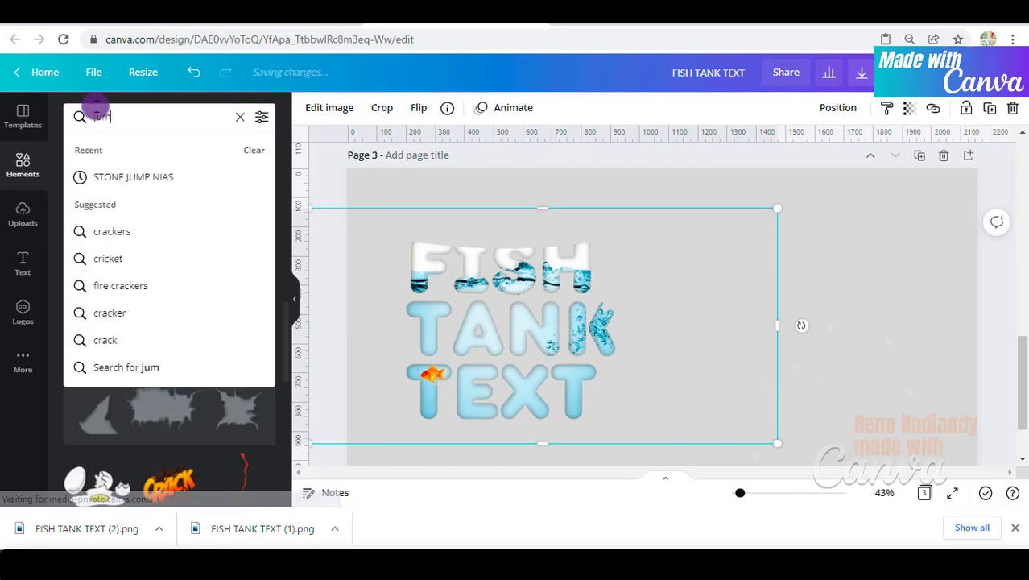
text(ping fish)
key(Return)
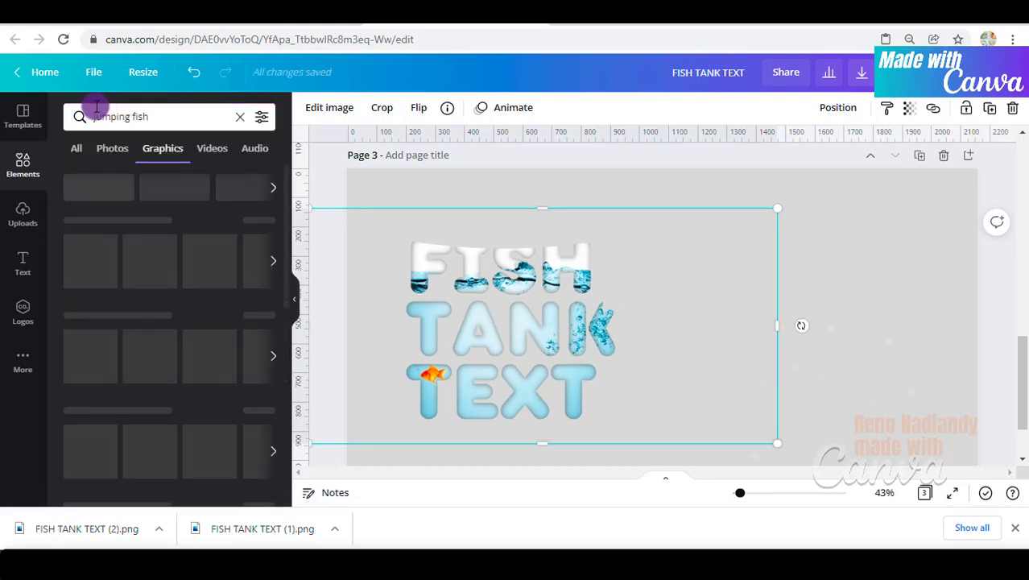
click(115, 151)
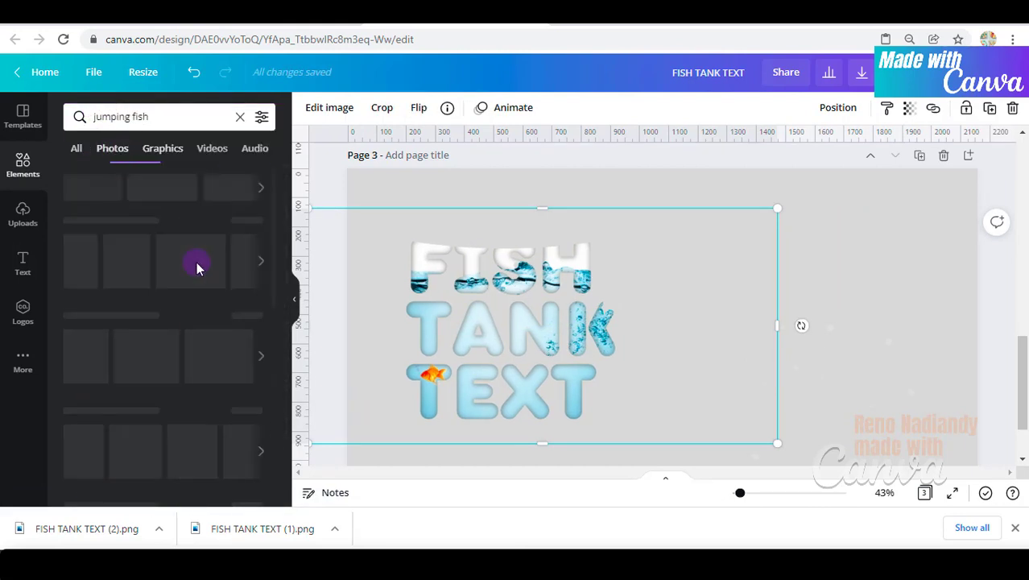
scroll(198, 268, down, 1)
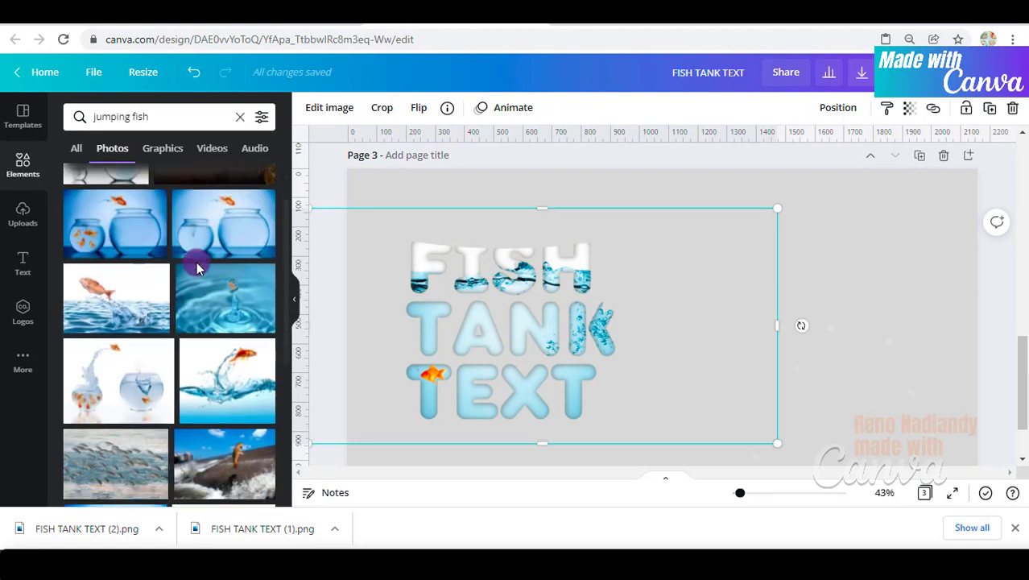
click(222, 390)
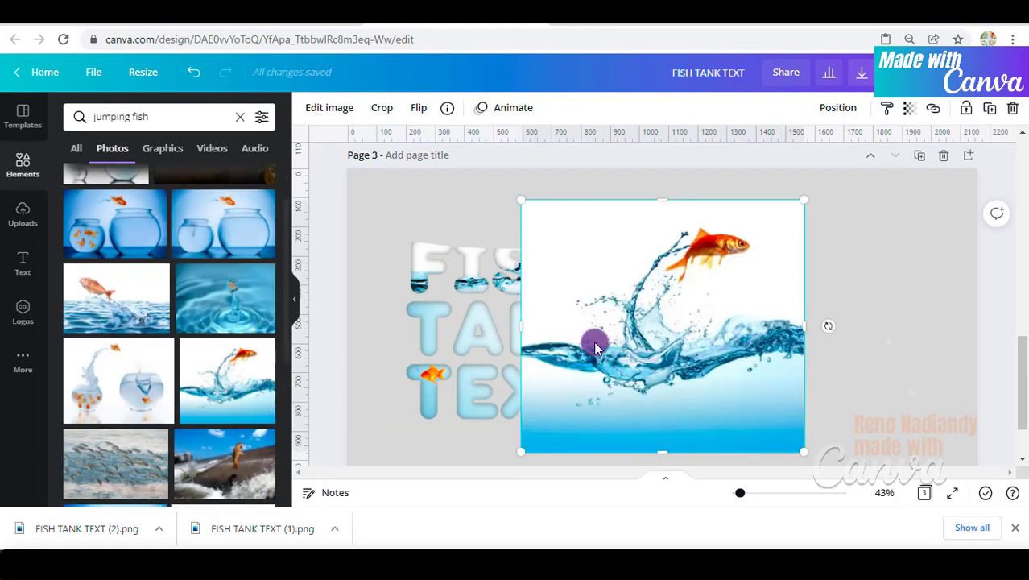
Try to remove the background from the leaping goldfish photo
click(332, 107)
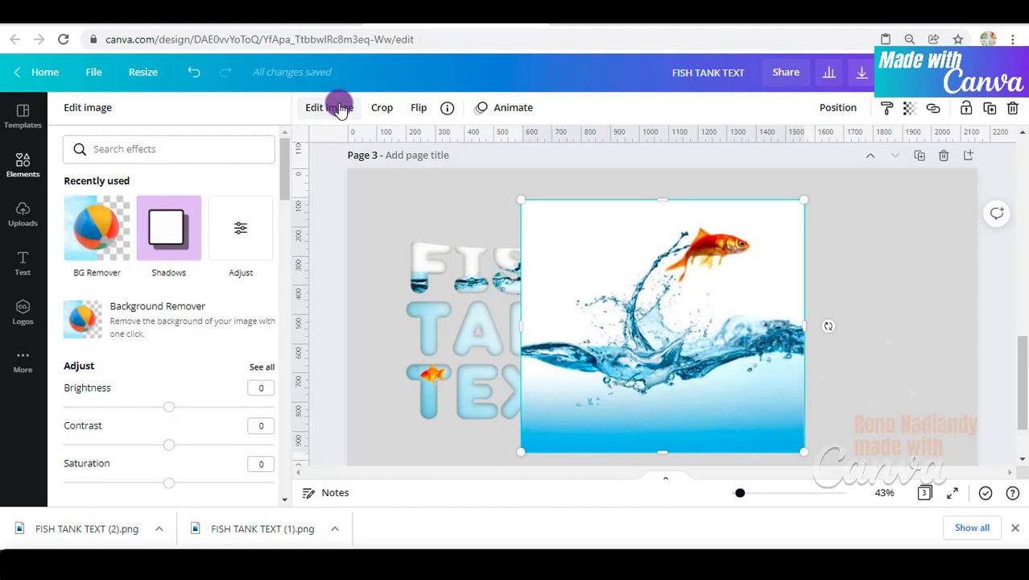
click(94, 245)
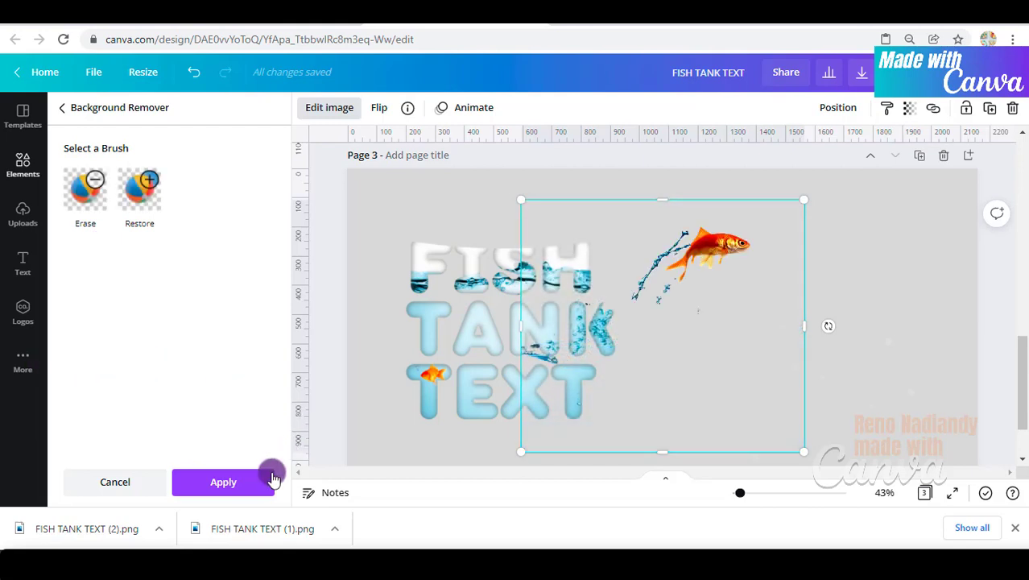
click(246, 481)
Crop the photo tightly around the goldfish and its water trail and scale it down to a small image
drag(520, 323, 625, 338)
drag(803, 326, 765, 321)
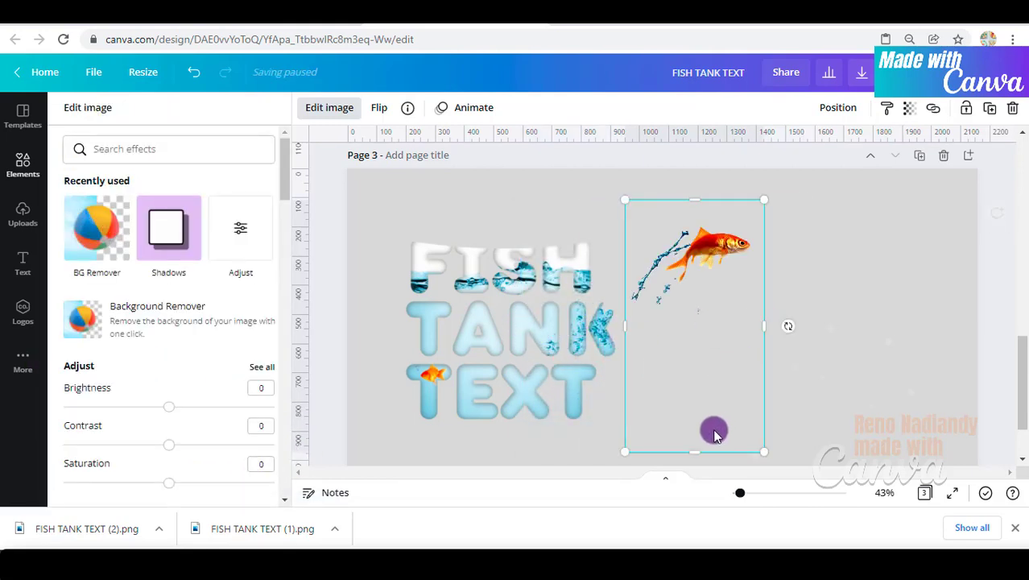
drag(714, 429, 688, 258)
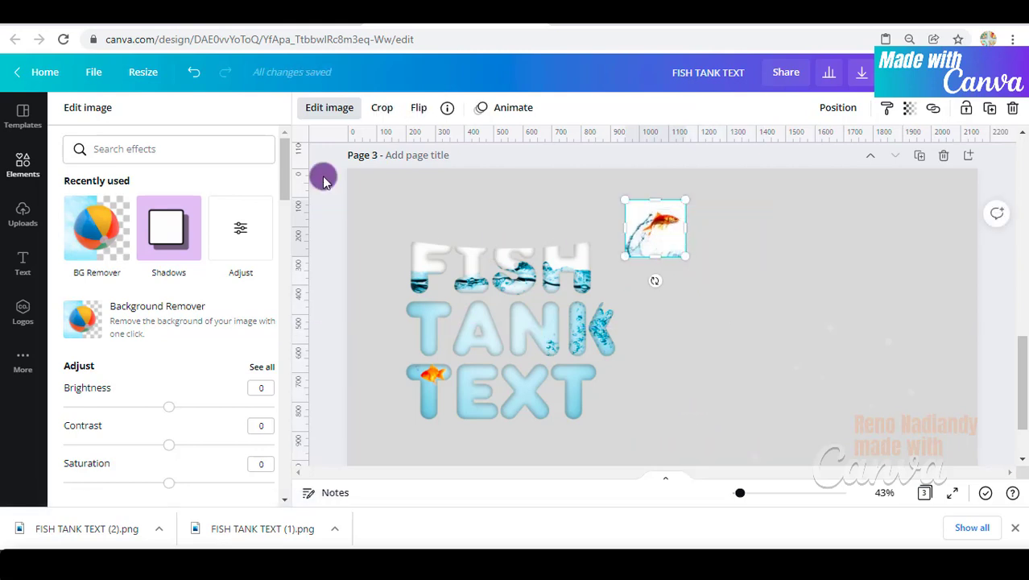
Remove the small goldfish image's background and place it so the fish leaps out of the K of TANK
click(329, 107)
click(327, 110)
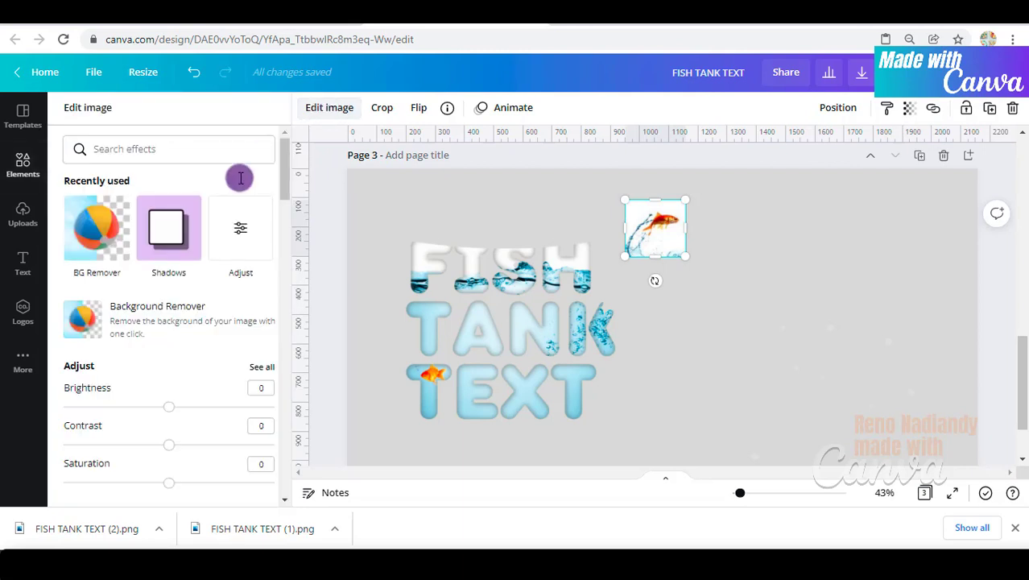
click(97, 232)
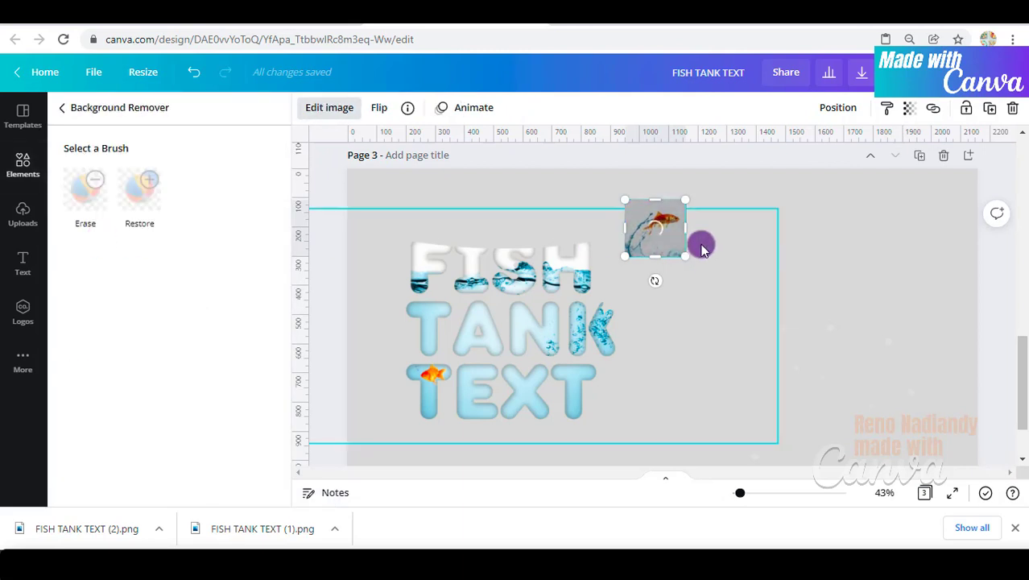
click(236, 487)
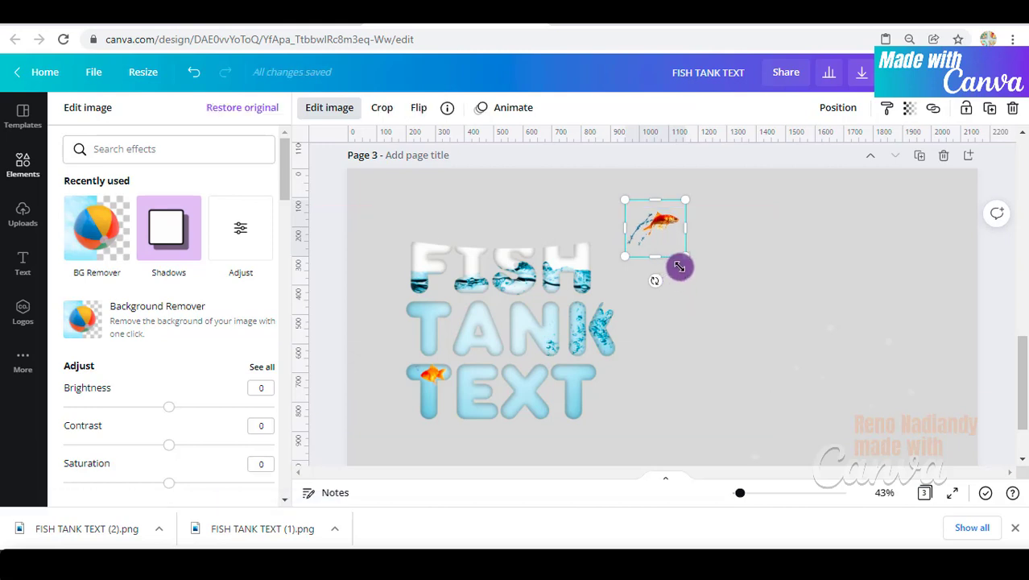
drag(668, 228, 648, 276)
click(638, 477)
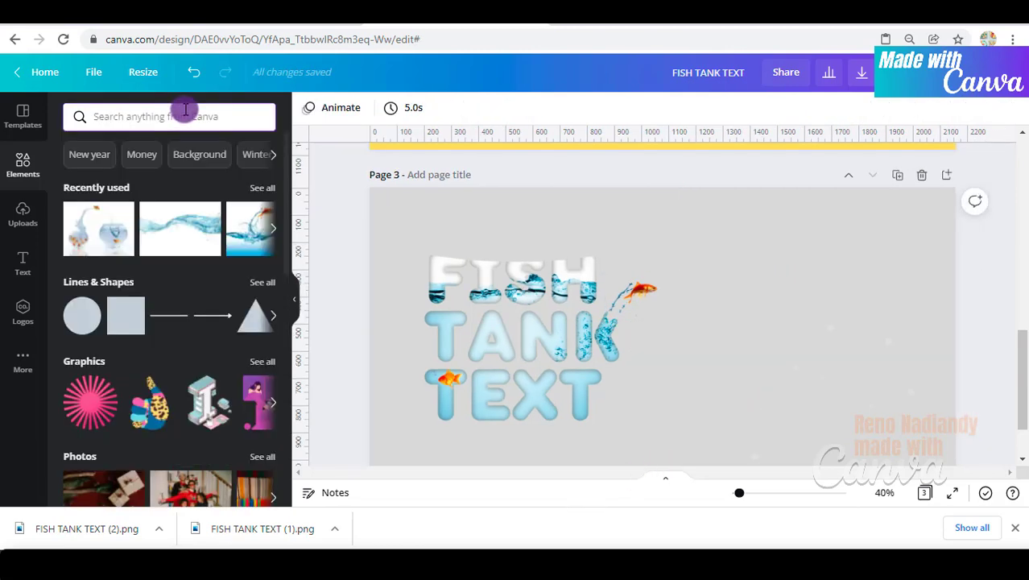
Search the photos for "jumping fish" again and add the picture of goldfish jumping between two fishbowls
text(jum)
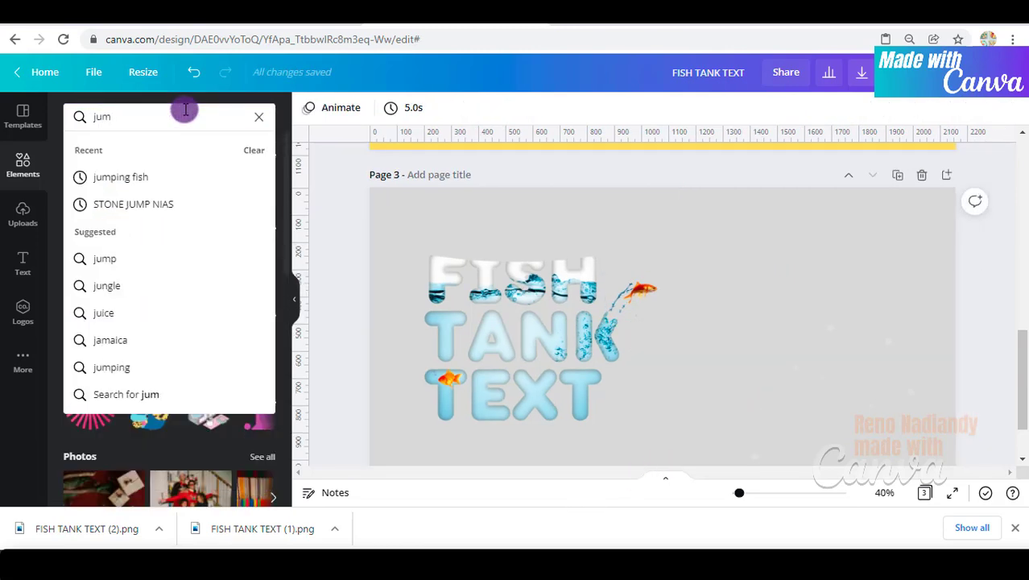
click(145, 177)
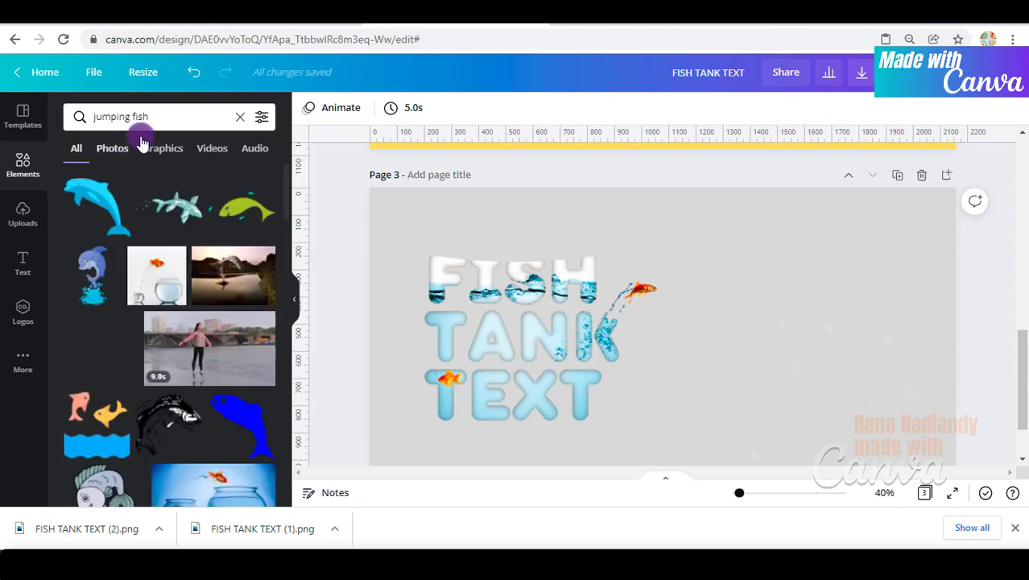
click(121, 149)
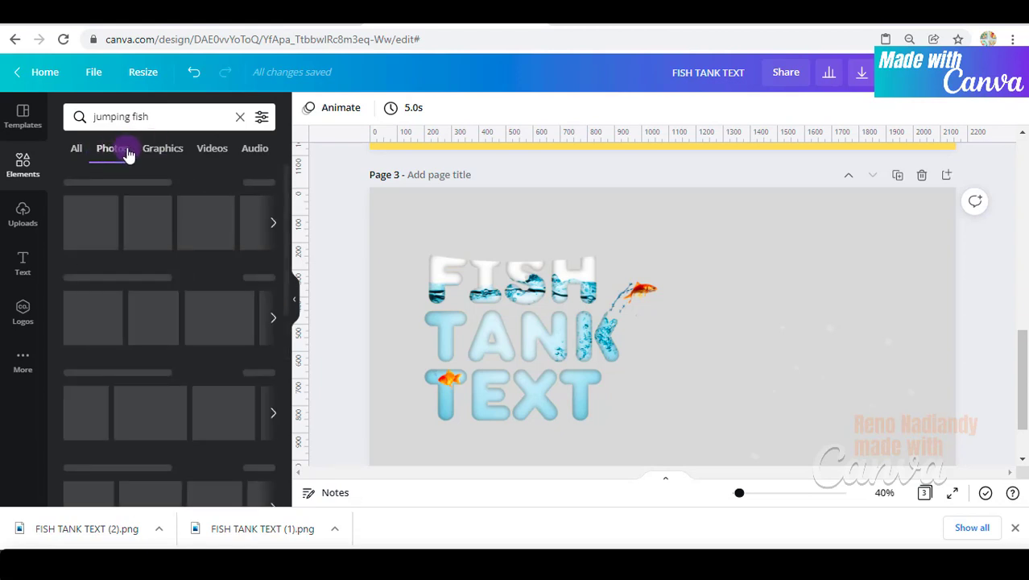
scroll(145, 253, down, 1)
click(91, 387)
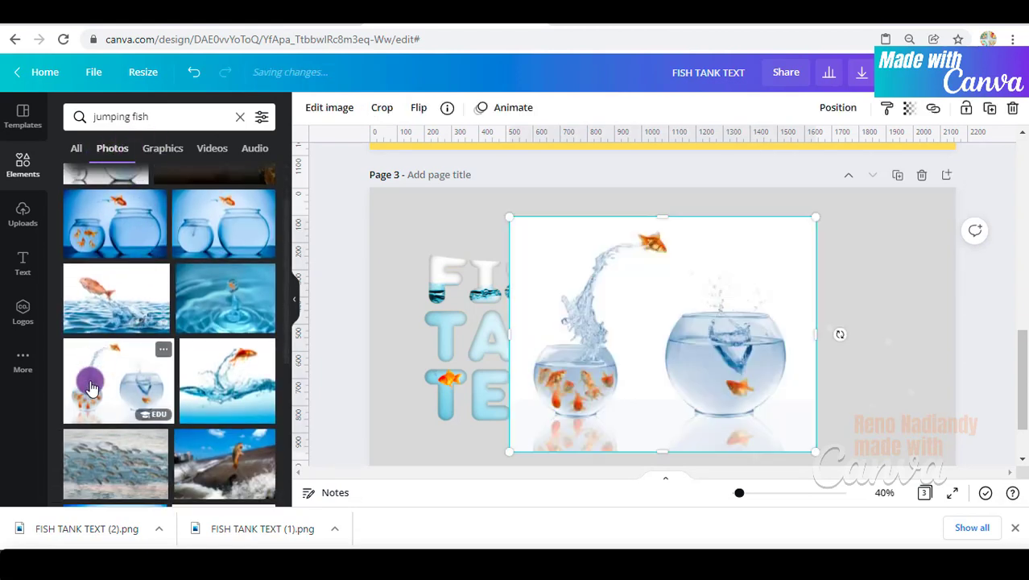
Remove the fishbowl photo's background and move it to the empty area beside the lettering
click(332, 107)
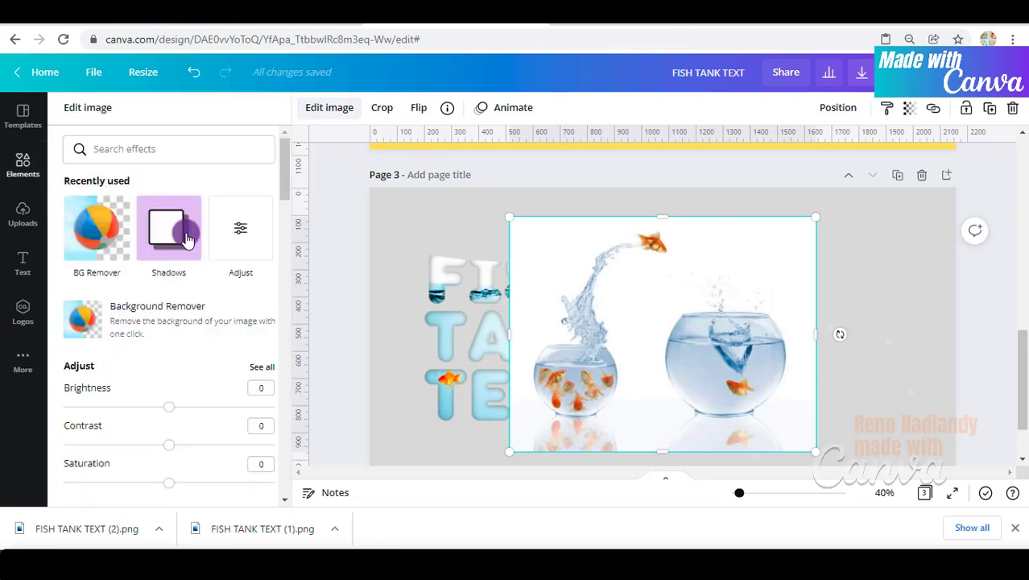
click(103, 240)
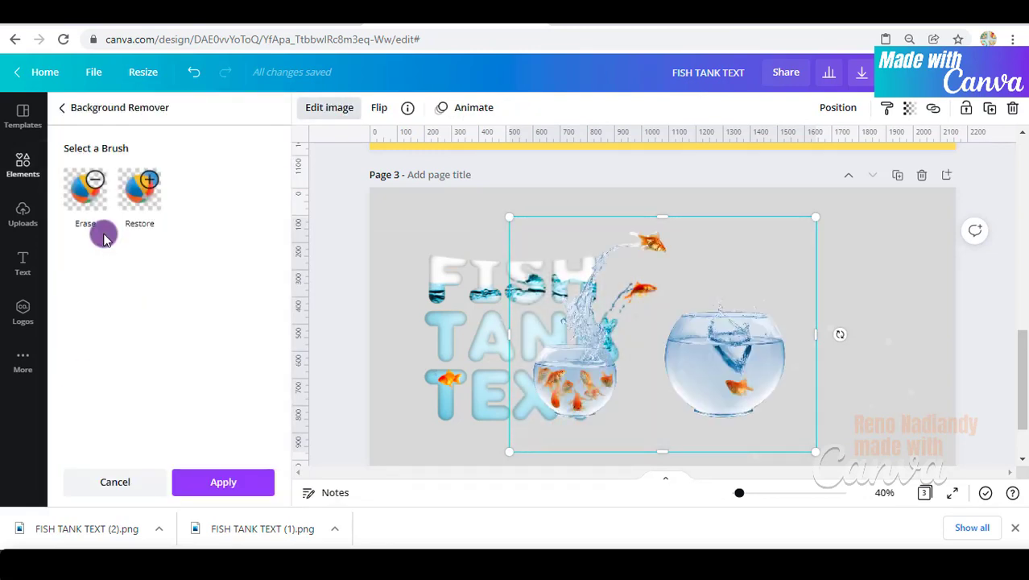
drag(711, 364, 843, 352)
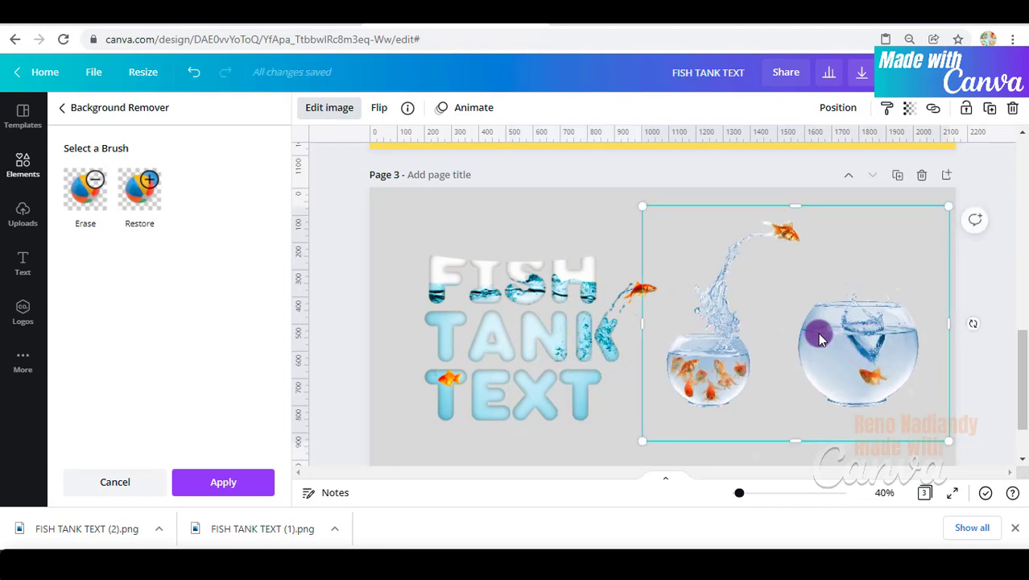
Crop the fishbowl image down to only the water splash rising above the smaller bowl
drag(951, 323, 760, 349)
drag(645, 325, 684, 342)
drag(719, 439, 739, 333)
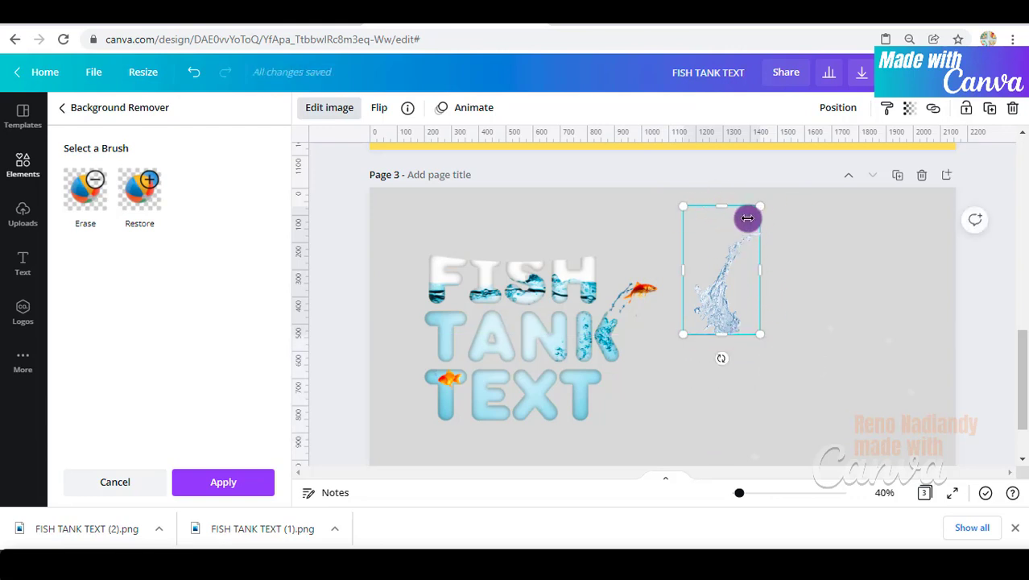
click(825, 308)
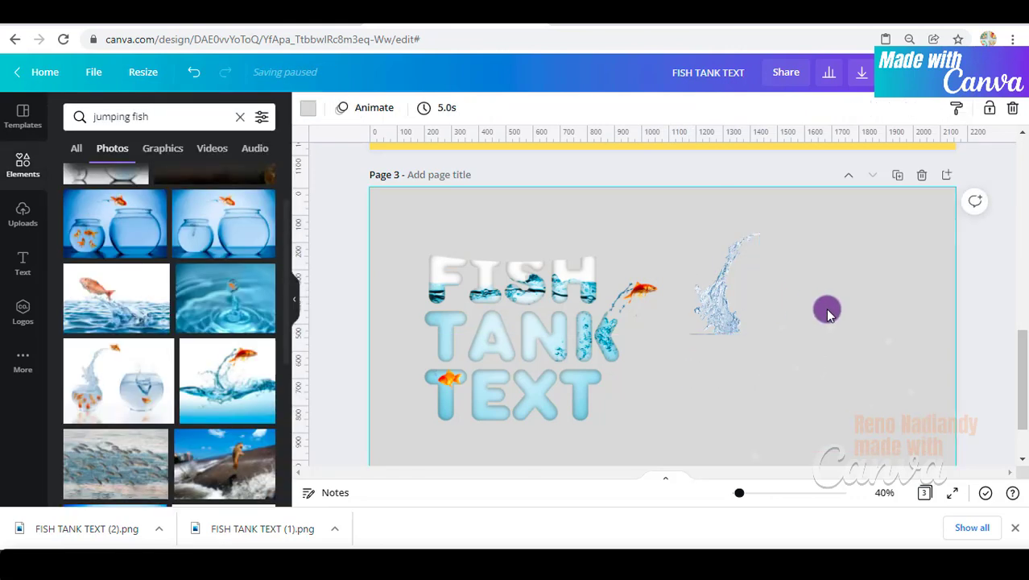
Scale down and rotate the water splash and place it beneath the jumping goldfish at the K of TANK
drag(689, 319, 677, 319)
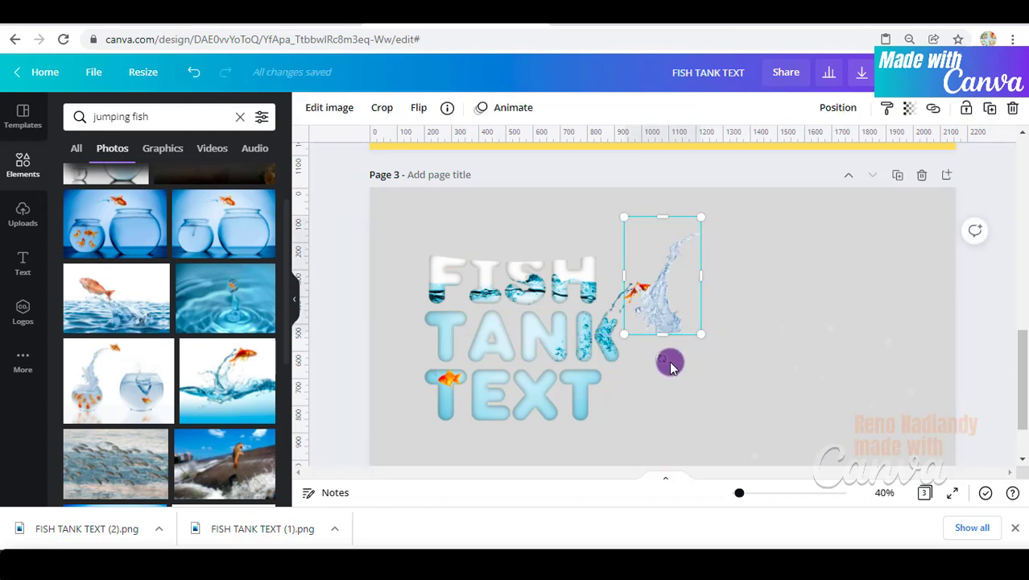
drag(706, 275, 688, 332)
drag(632, 358, 626, 313)
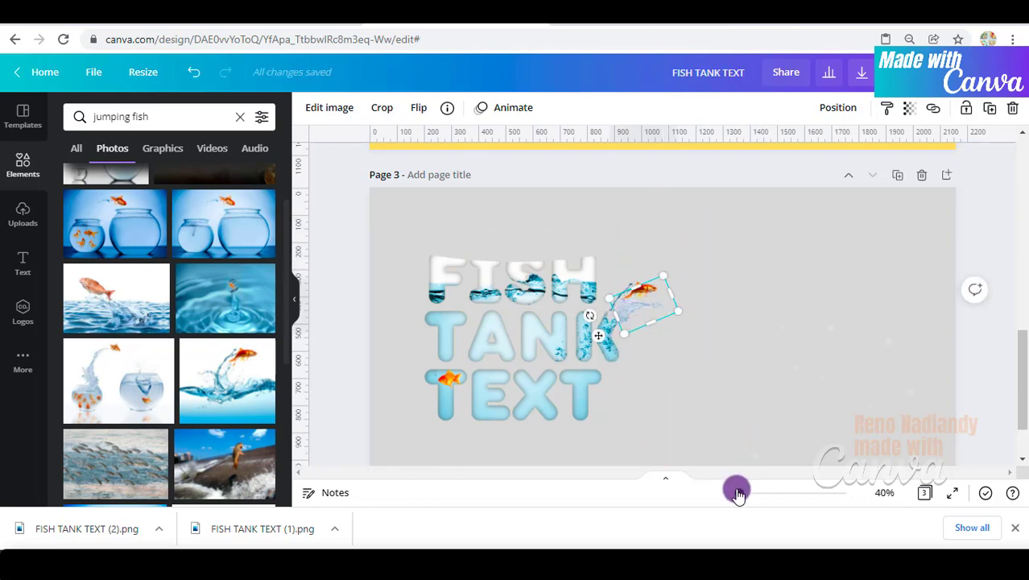
Align the water splash with the upper tip of the K and send it behind the lettering
drag(739, 493, 762, 493)
drag(527, 368, 488, 375)
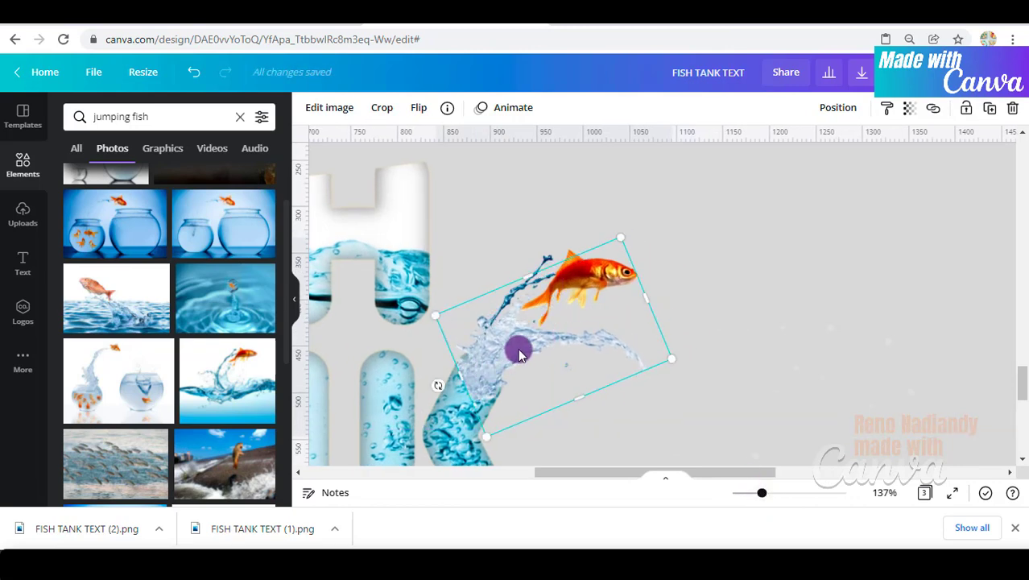
right_click(519, 354)
click(592, 260)
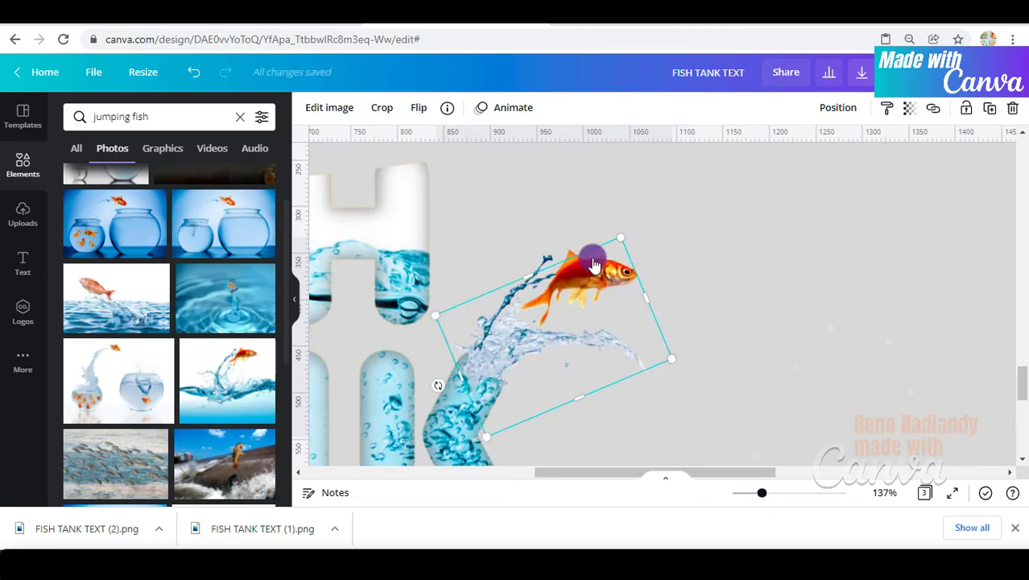
Set the background color of page 3 to white from the document colors
click(744, 494)
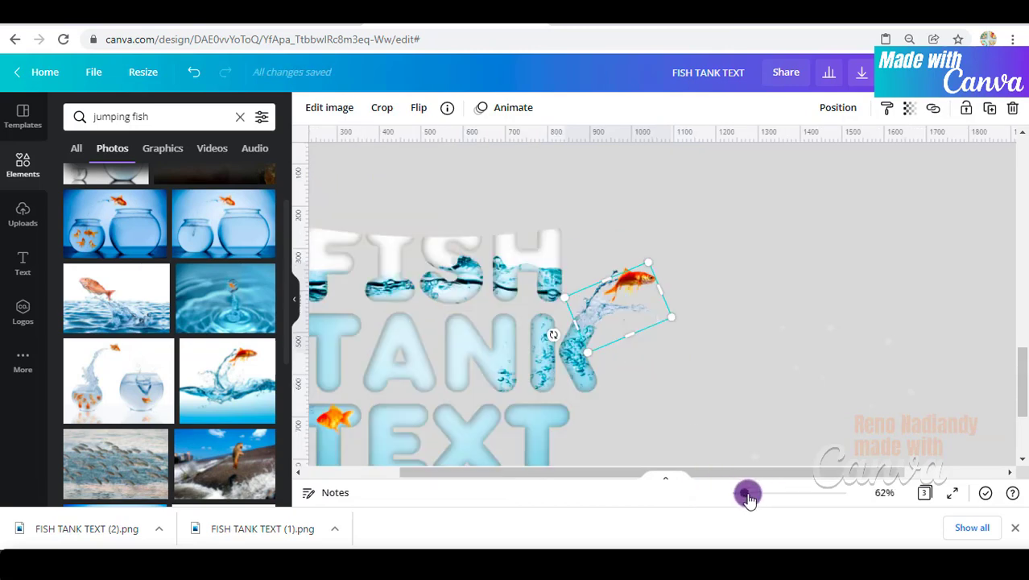
drag(747, 496, 738, 498)
click(855, 375)
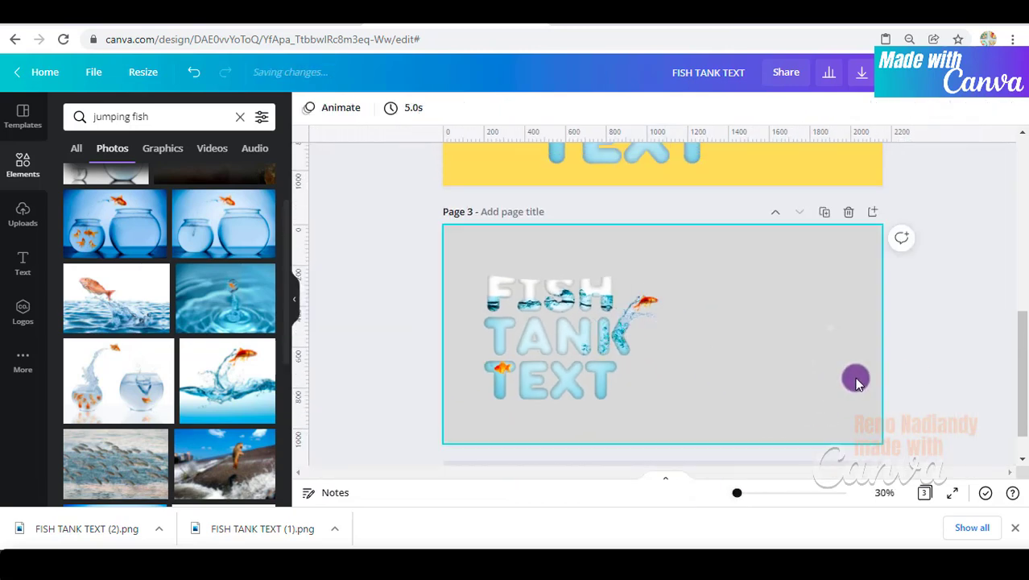
click(306, 114)
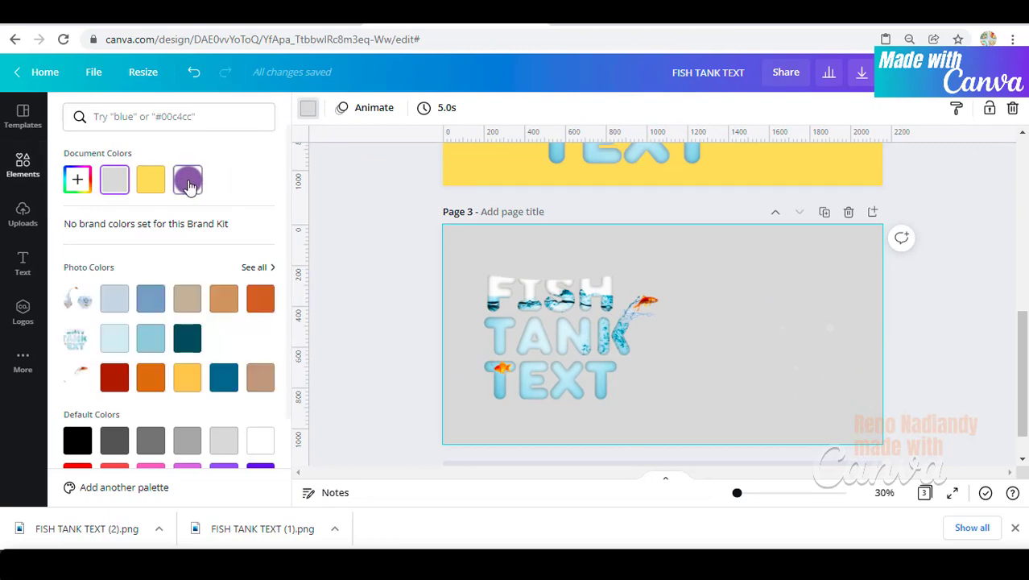
click(186, 179)
click(946, 338)
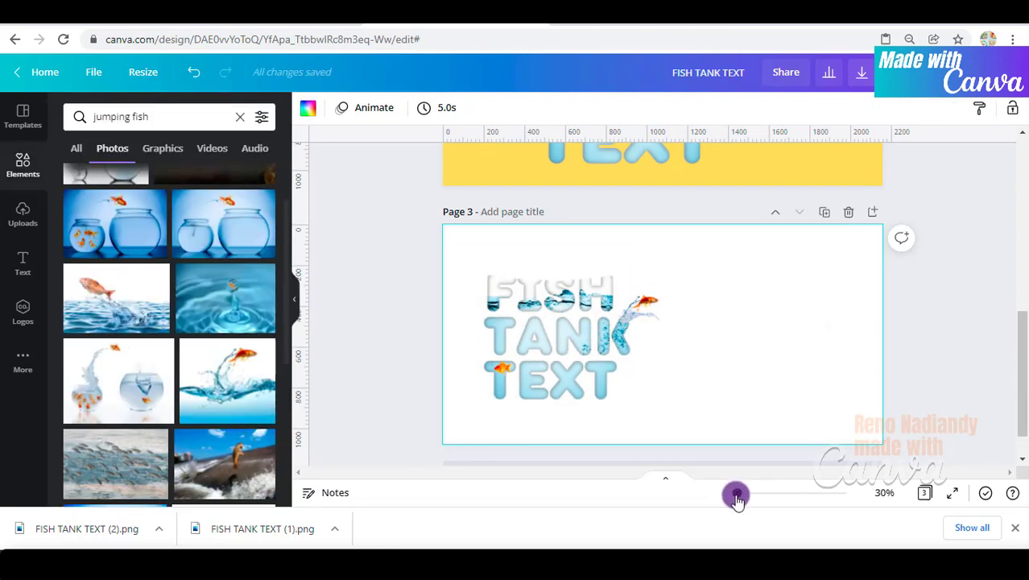
drag(737, 493, 741, 492)
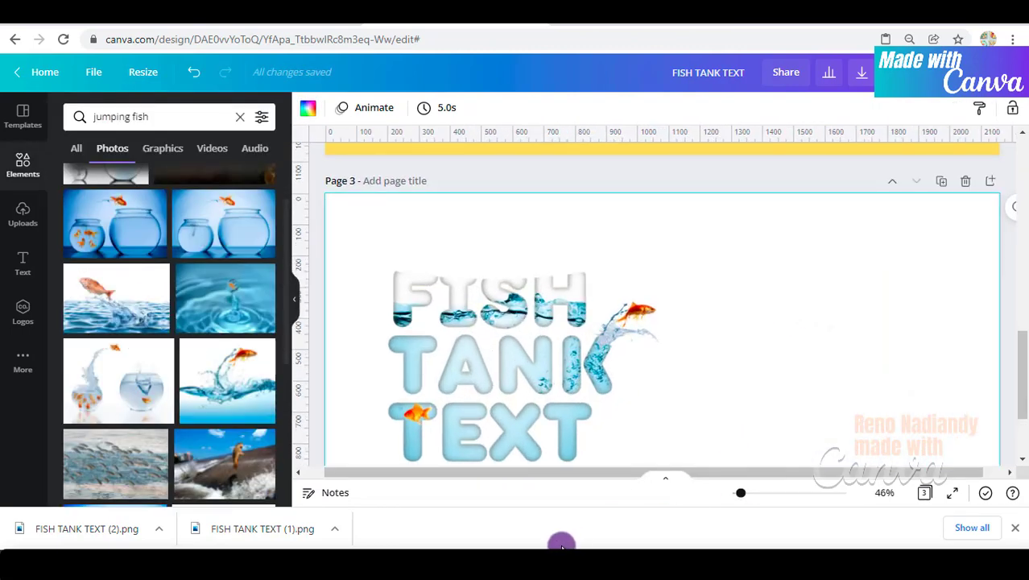